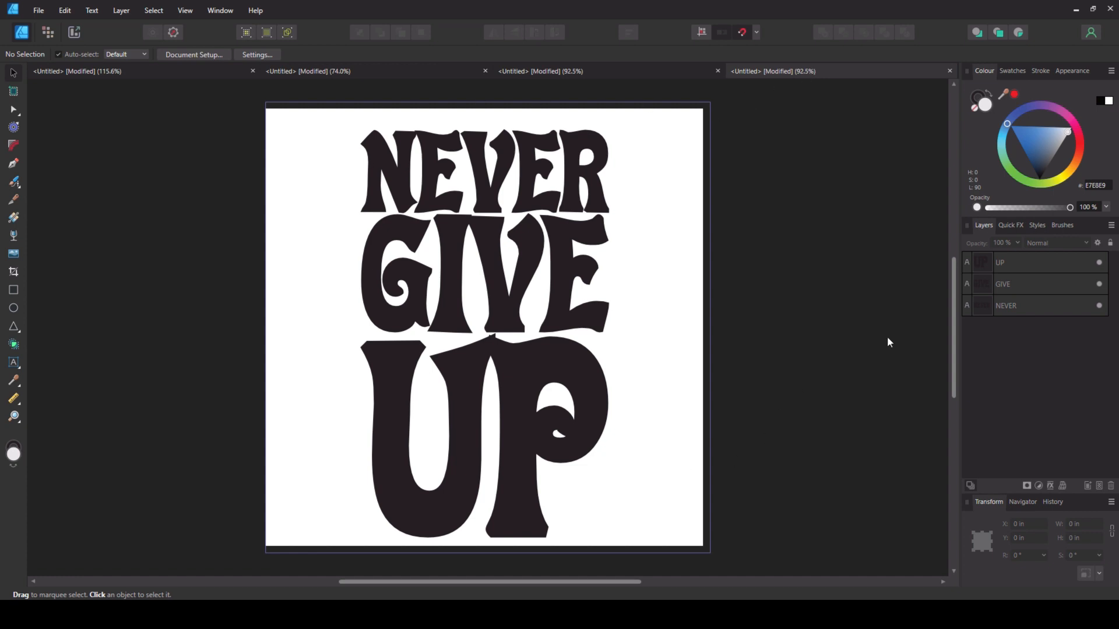
- Look through the other open example documents with warped text designs
left_click(629, 68)
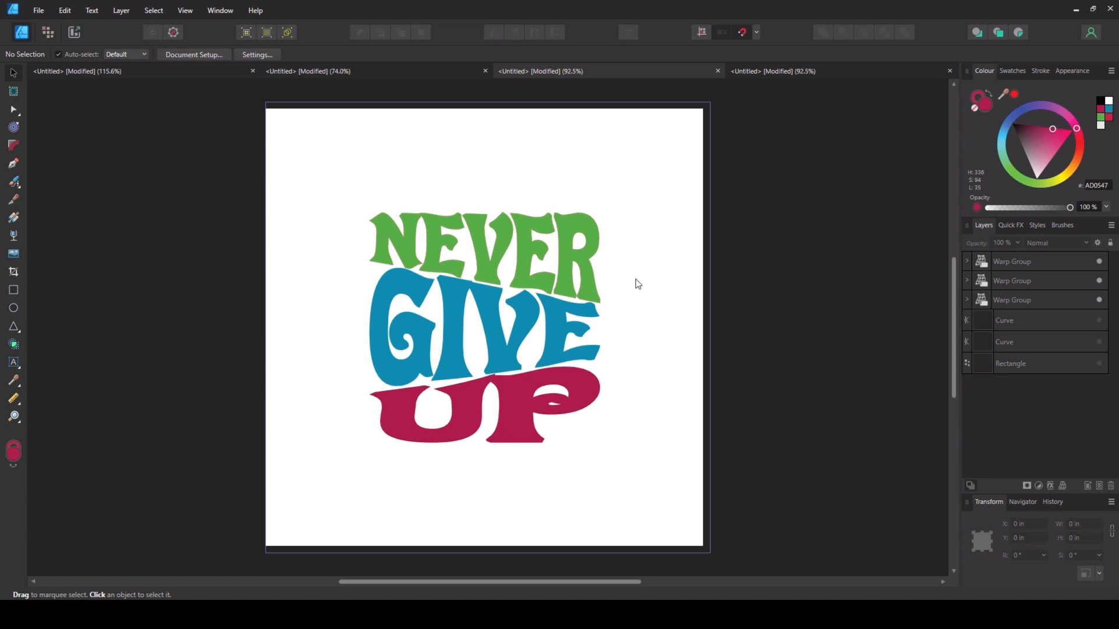
left_click(344, 72)
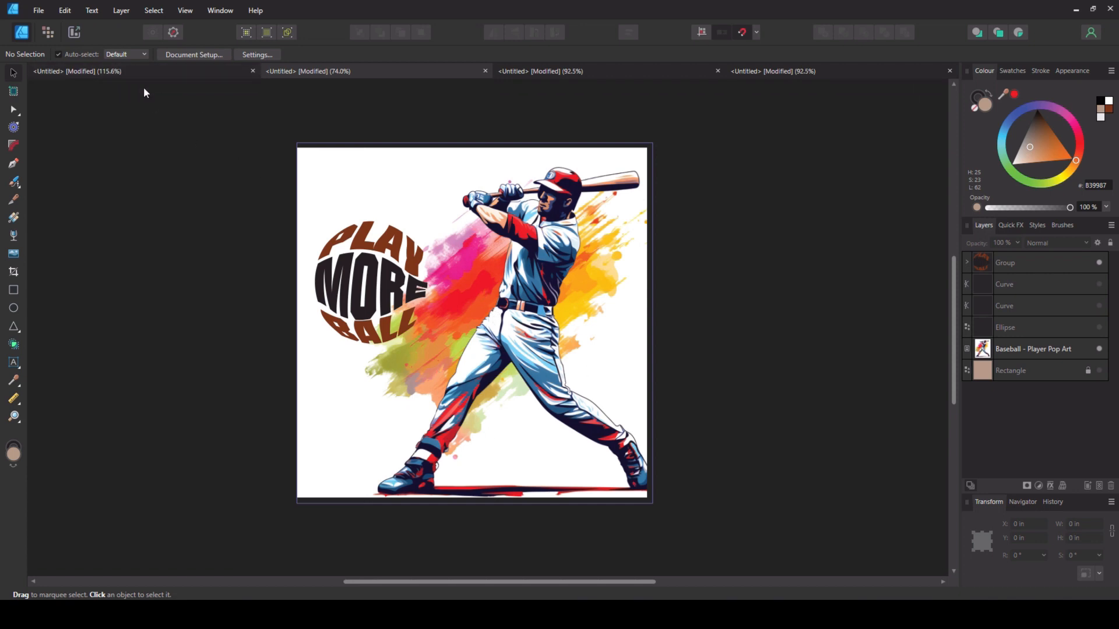
left_click(138, 70)
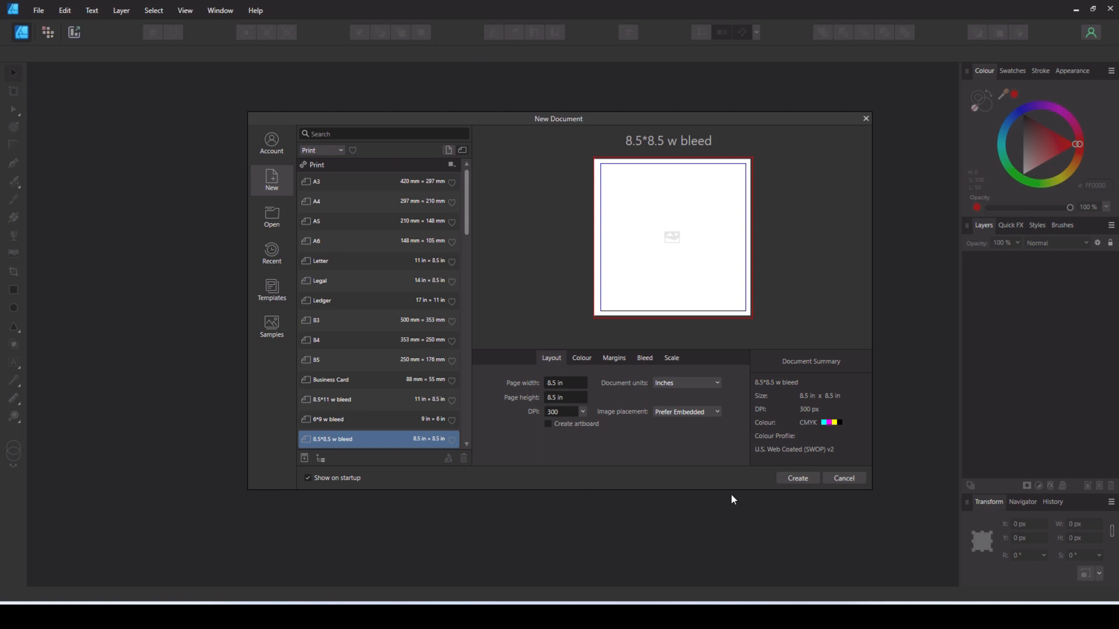
- Create a document from the 8.5*8.5 w bleed preset and draw a square about 4.48 in wide on the page
left_click(799, 479)
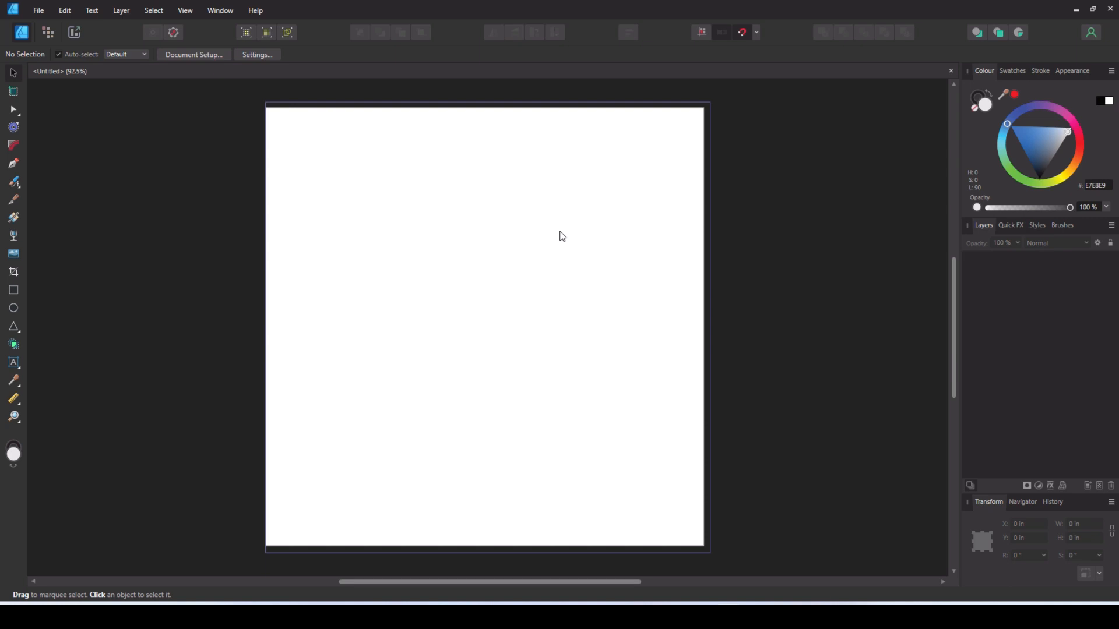
left_click(15, 290)
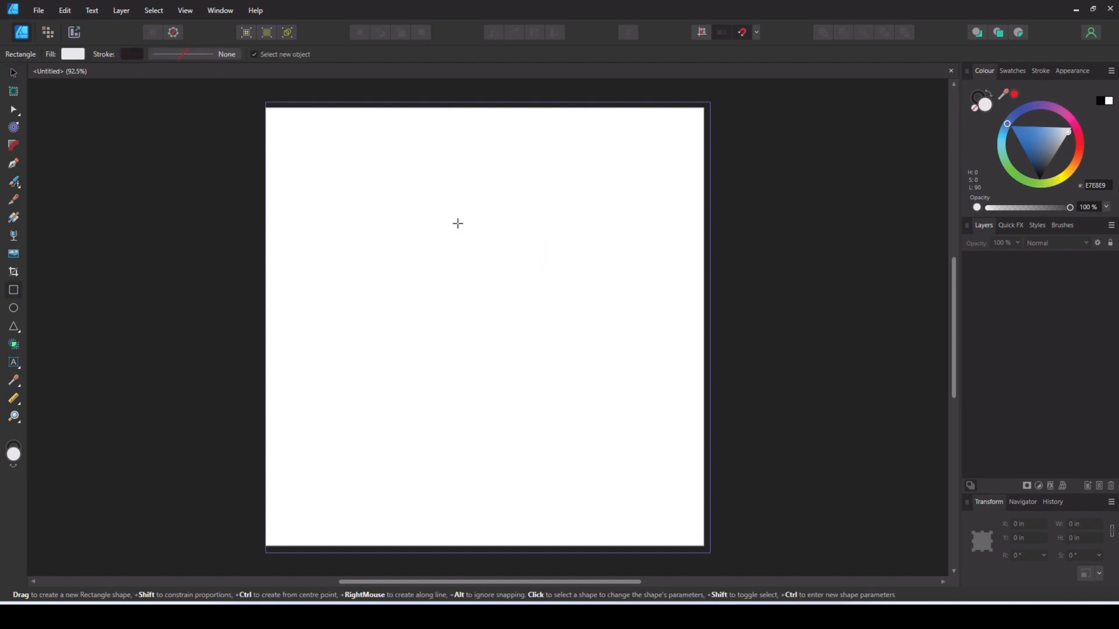
left_click_drag(360, 227, 594, 453)
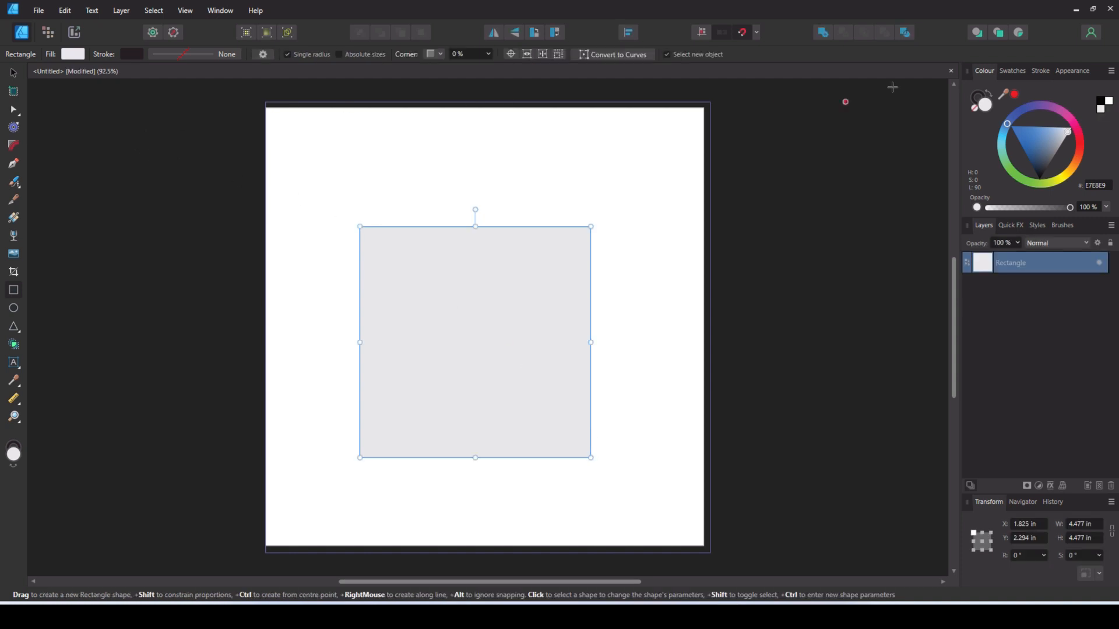
- Remove the square's fill and give it a 1 pt dark outline
left_click(972, 108)
left_click(977, 95)
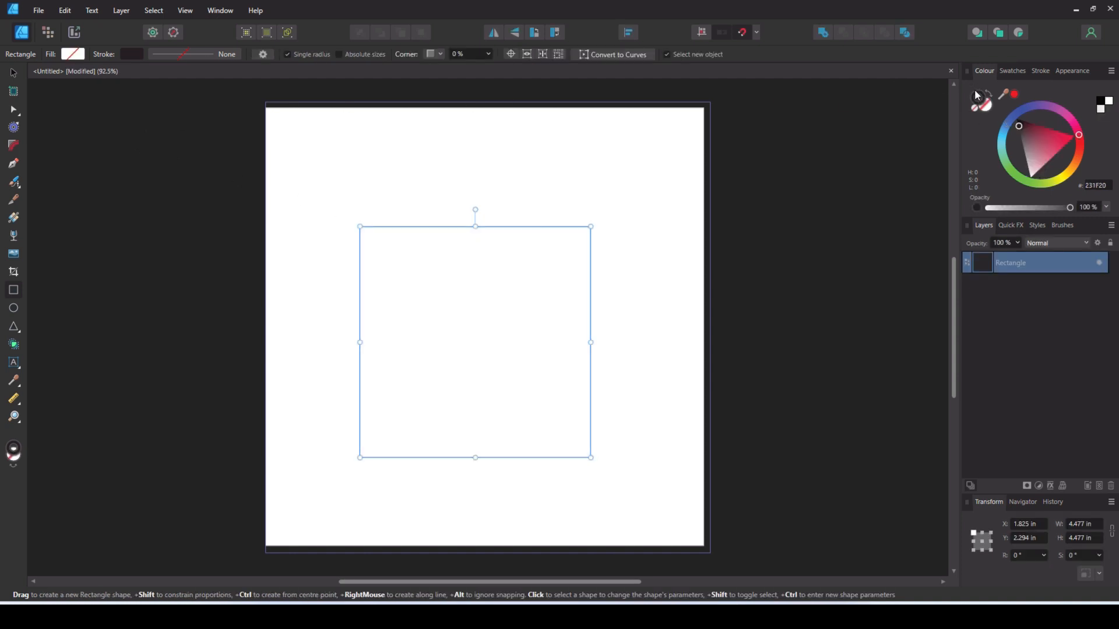
left_click(1041, 70)
left_click(1098, 109)
type("1")
key("Return")
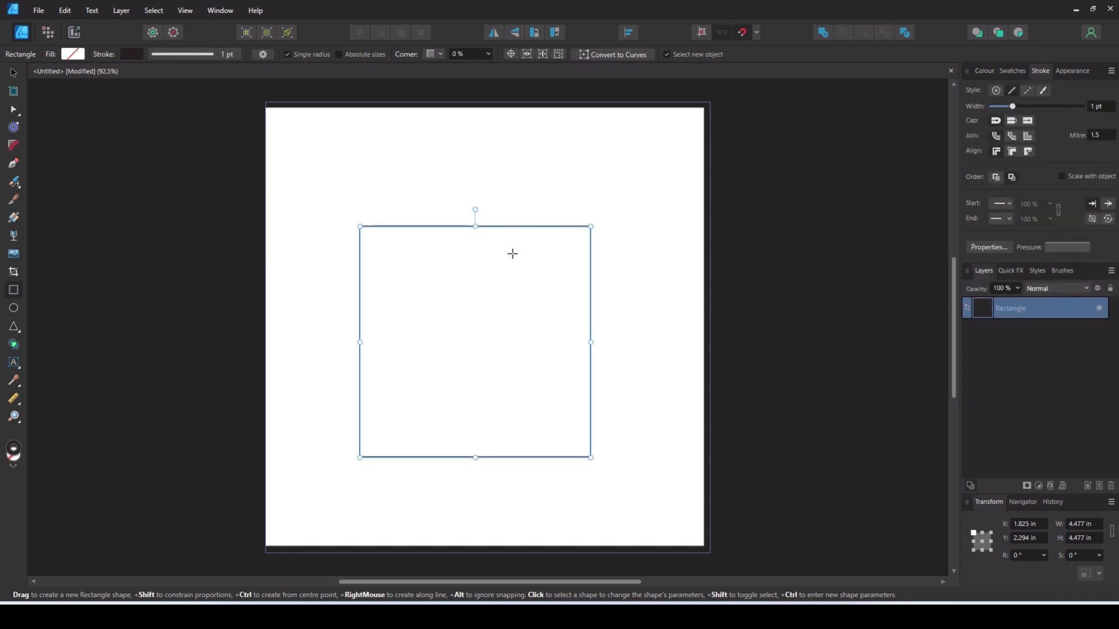
- Centre the square on the page and deselect it
left_click(13, 74)
mouse_move(451, 284)
left_mouse_down()
mouse_move(456, 262)
mouse_move(457, 283)
left_mouse_up()
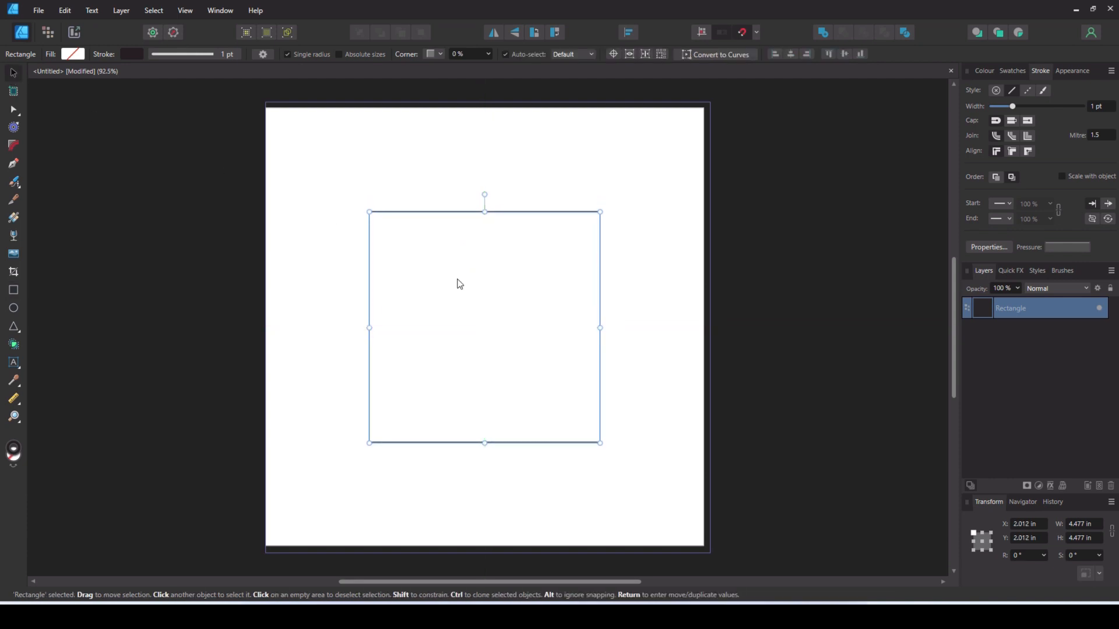
left_click(297, 315)
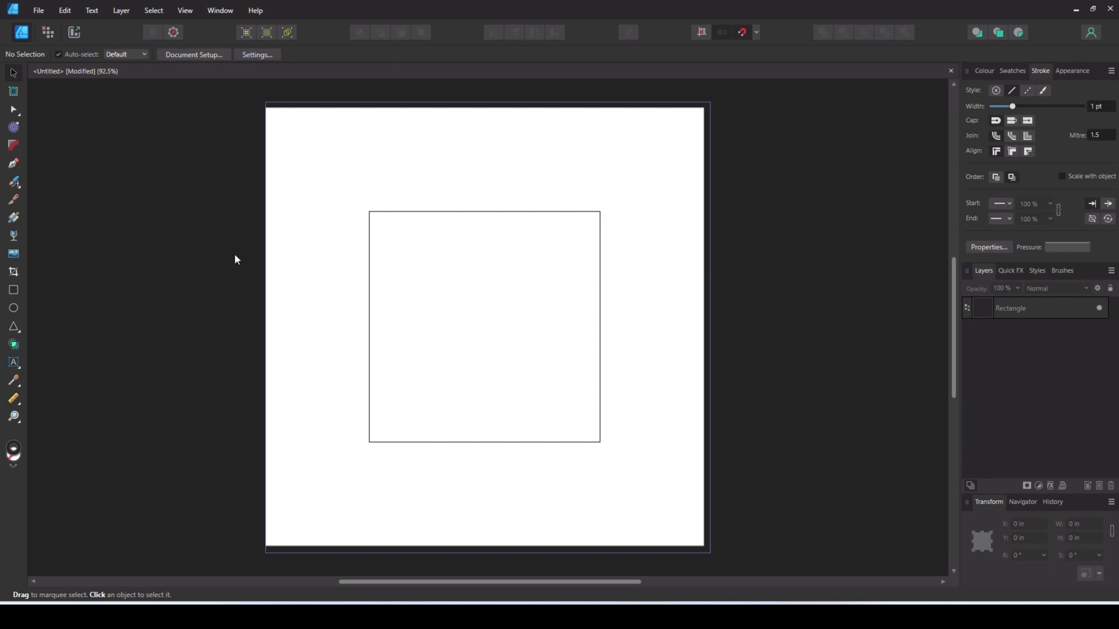
- Draw two straight Pen lines across the square, the upper sloping down and the lower sloping up towards the right edge
left_click(14, 163)
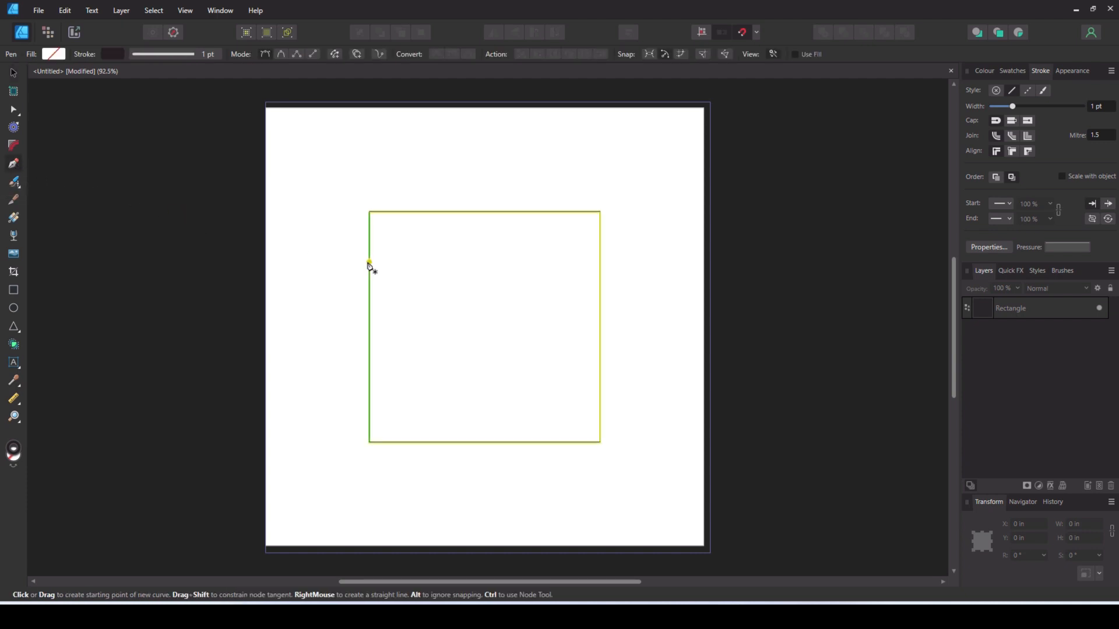
left_click(369, 263)
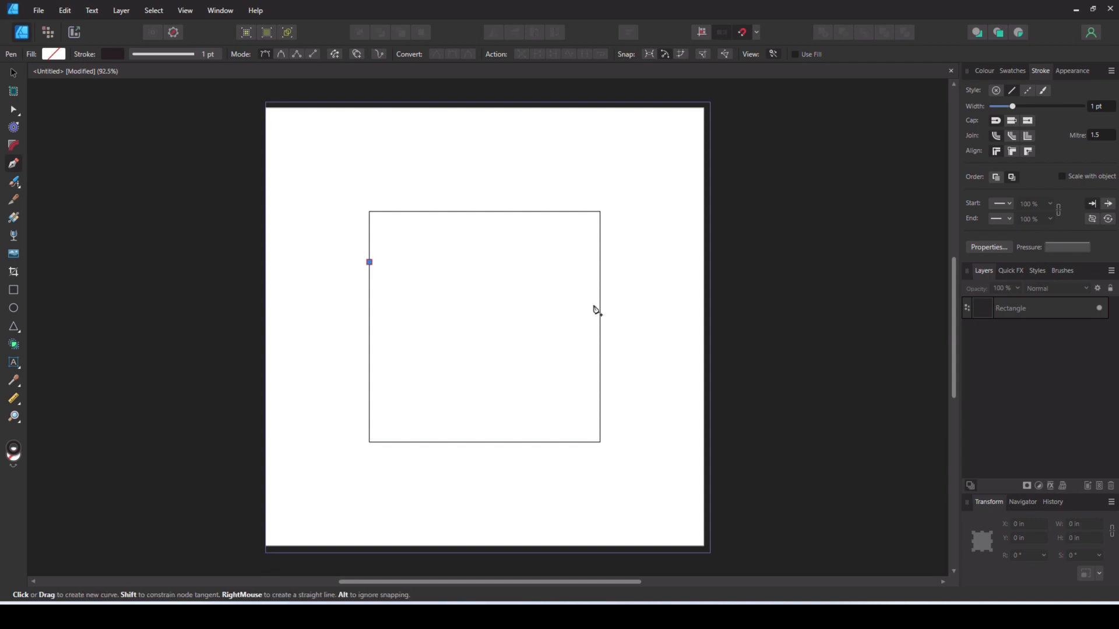
left_click(600, 303)
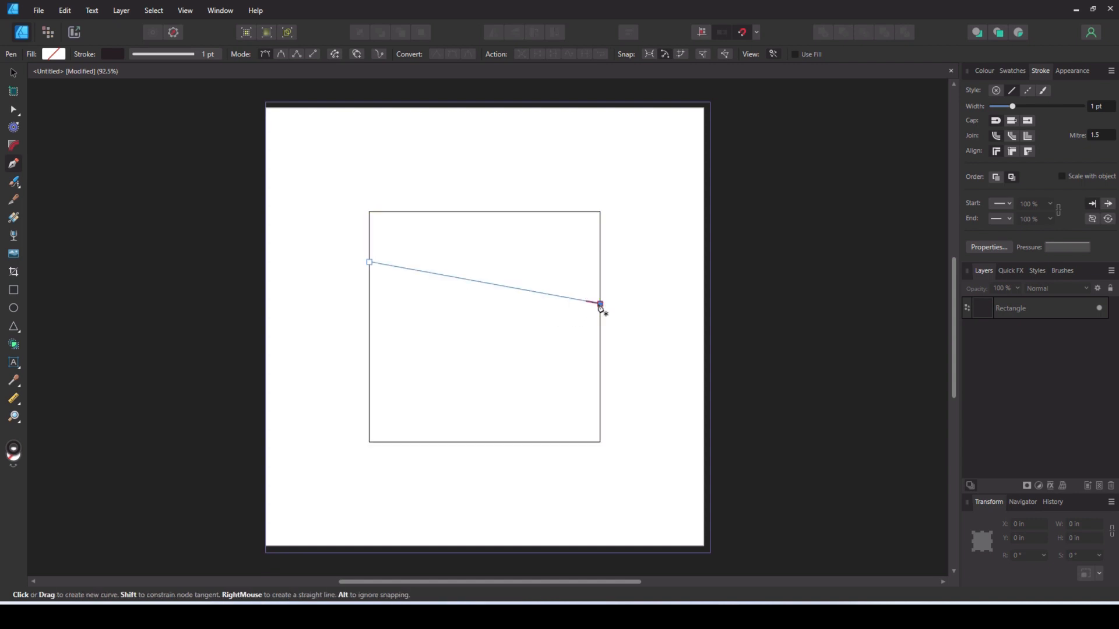
key("Escape")
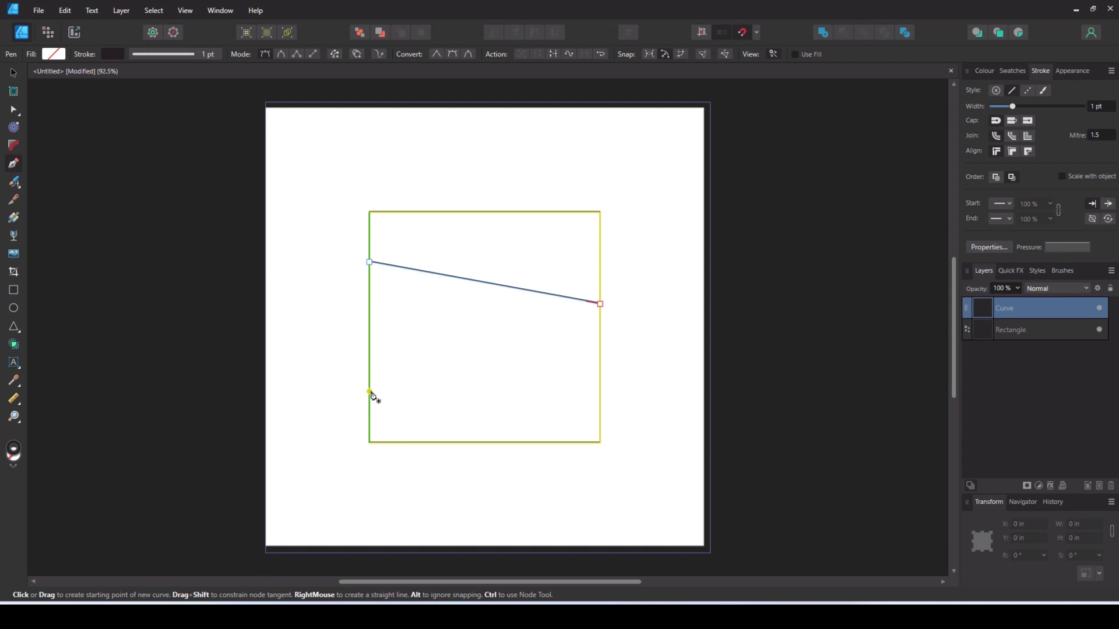
left_click(369, 391)
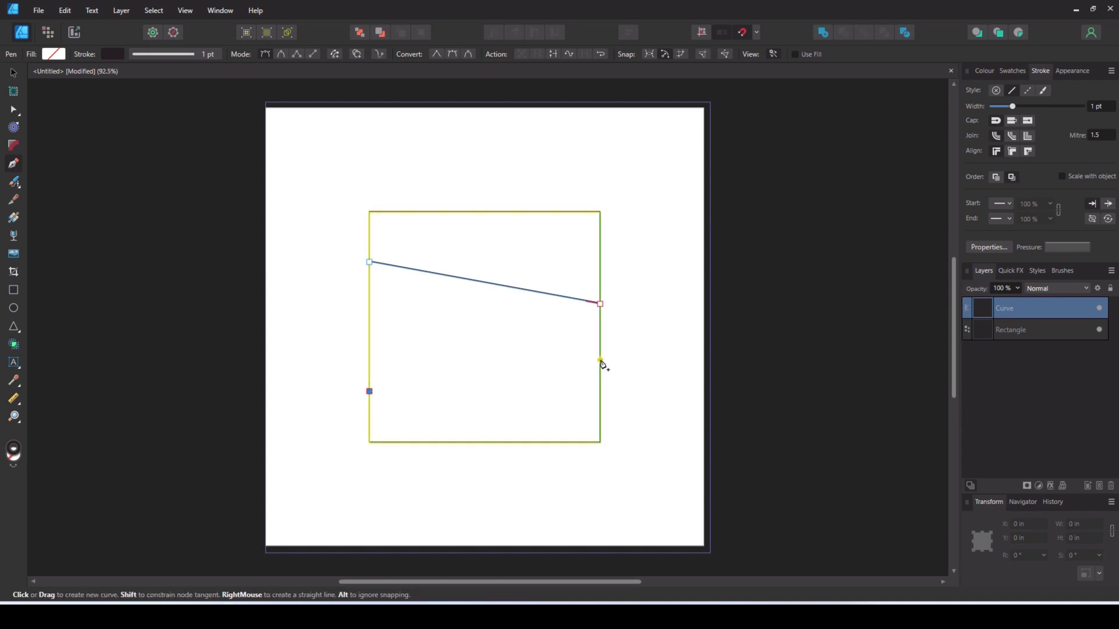
left_click(600, 360)
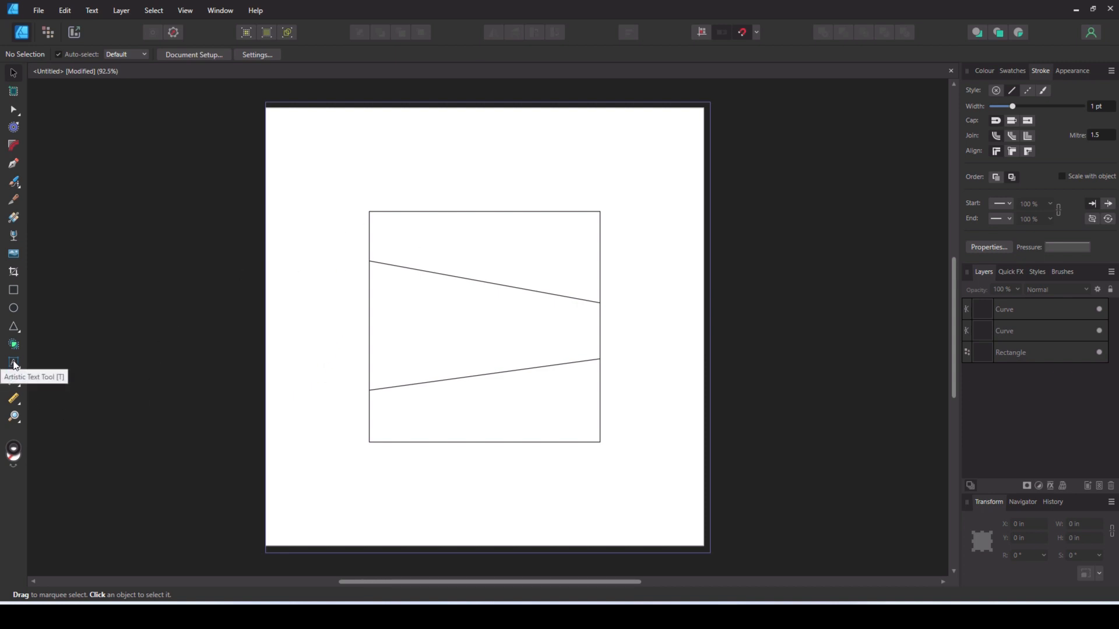
- Add the artistic text NEVER and align it with the top section of the square
left_click(14, 364)
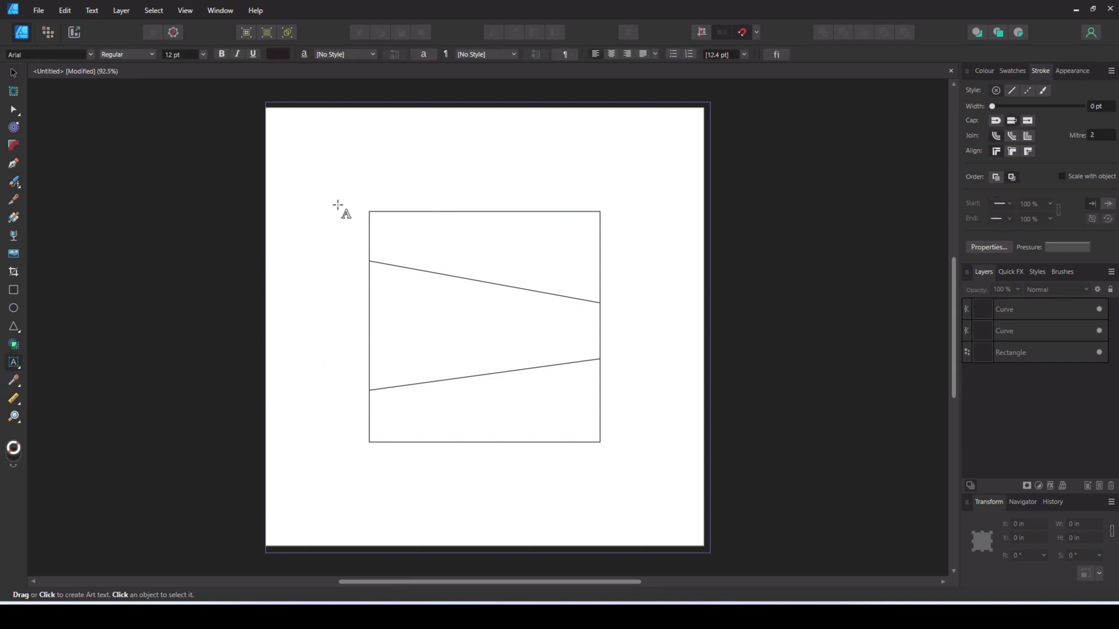
left_click_drag(330, 210, 374, 274)
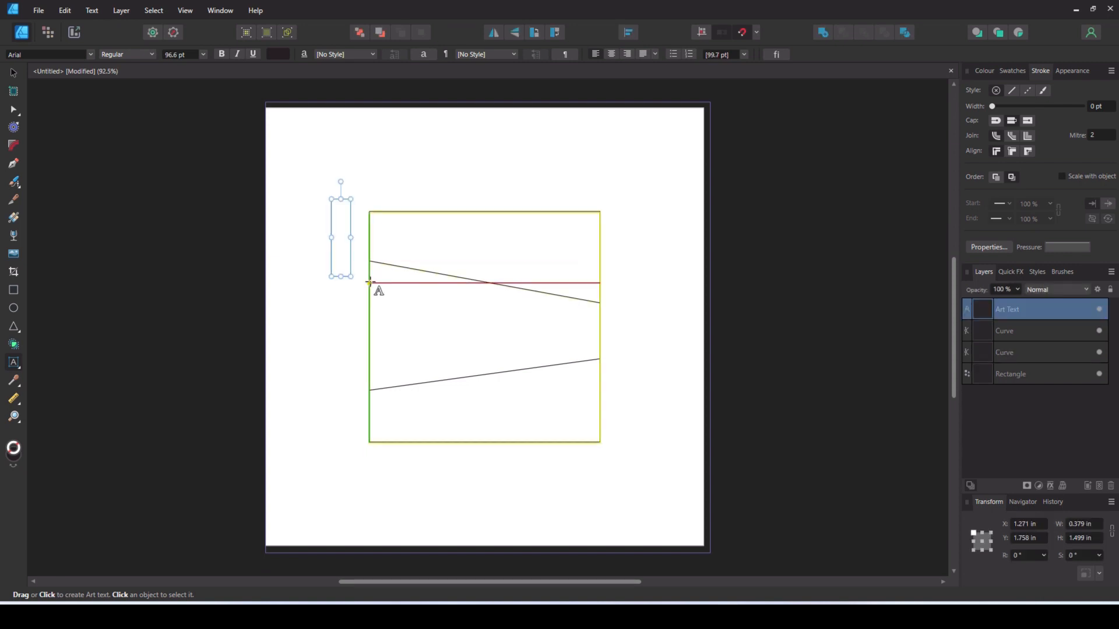
key("Caps_Lock")
type("NEVER")
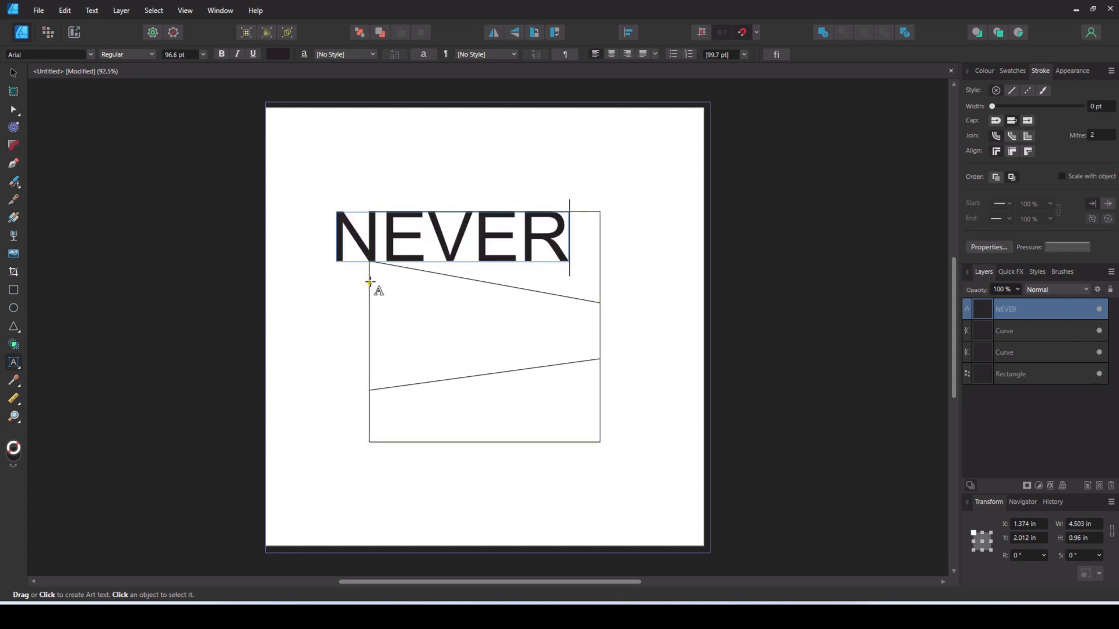
key("Escape")
left_click(12, 72)
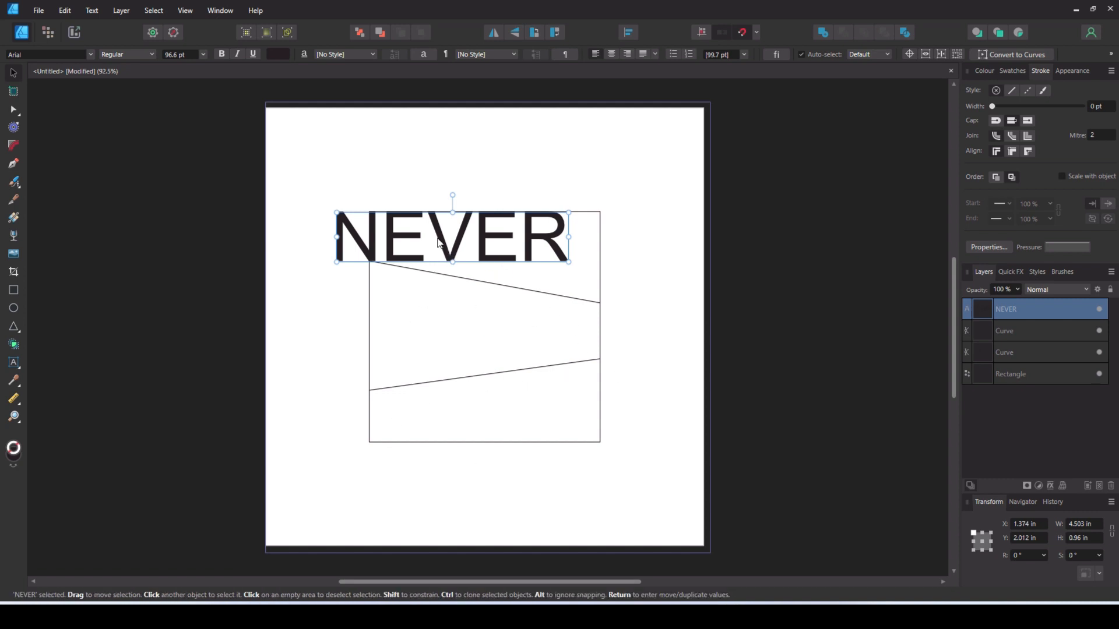
left_click_drag(438, 242, 468, 244)
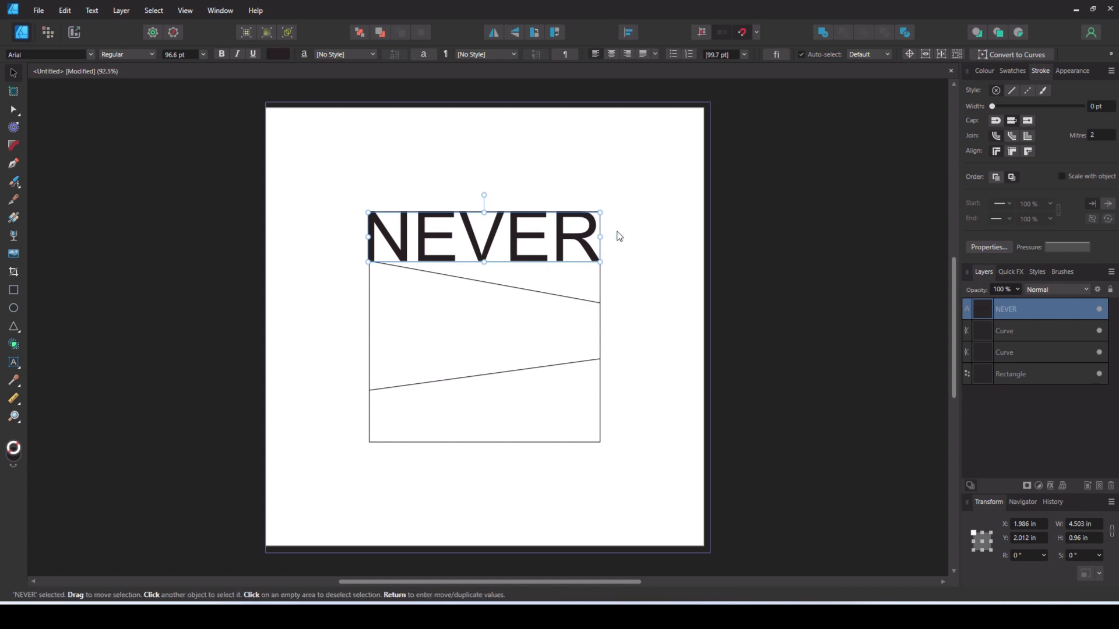
mouse_move(601, 237)
left_mouse_down()
mouse_move(644, 237)
mouse_move(602, 236)
left_mouse_up()
- Set NEVER in the ALIBI font and fit it to the square's top section, about 4.48 by 0.96 in
left_click(89, 55)
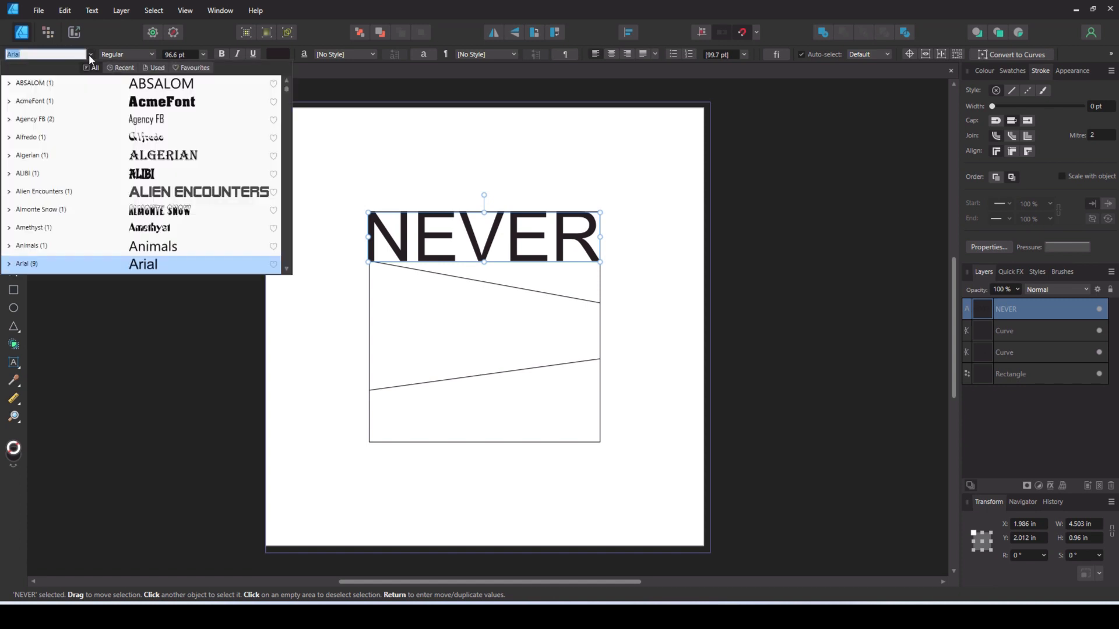
left_click(90, 173)
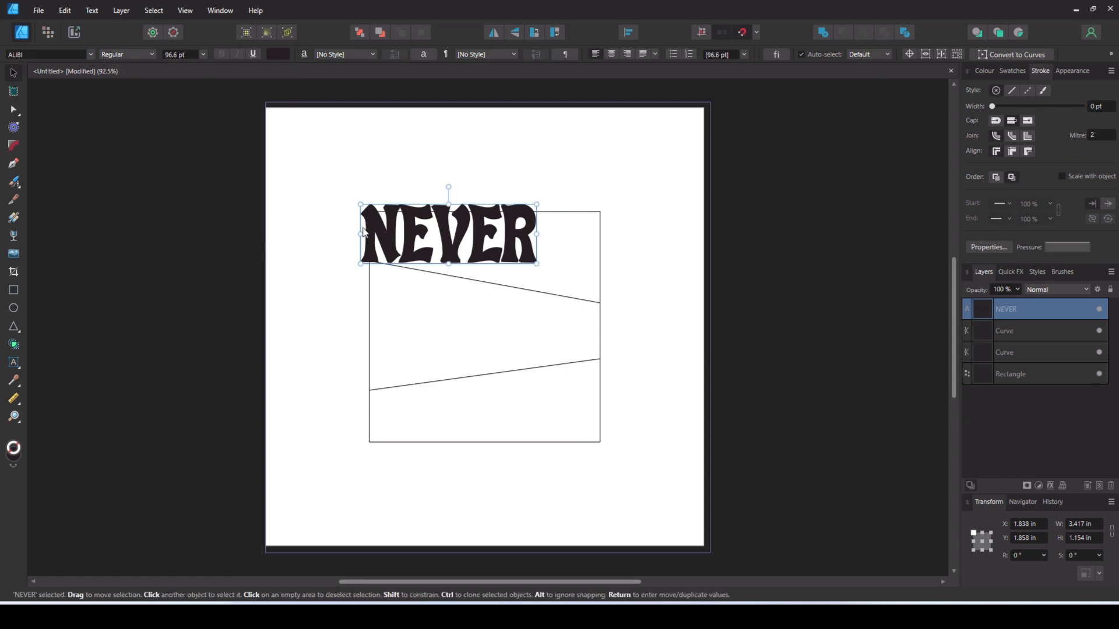
left_click_drag(404, 231, 411, 234)
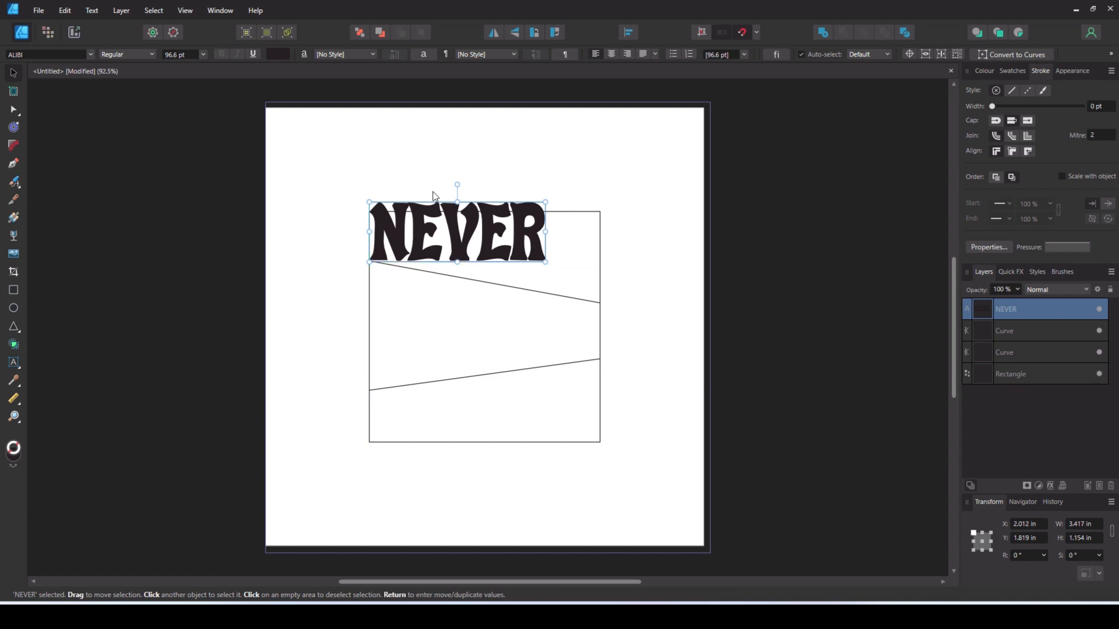
left_click_drag(545, 203, 600, 236)
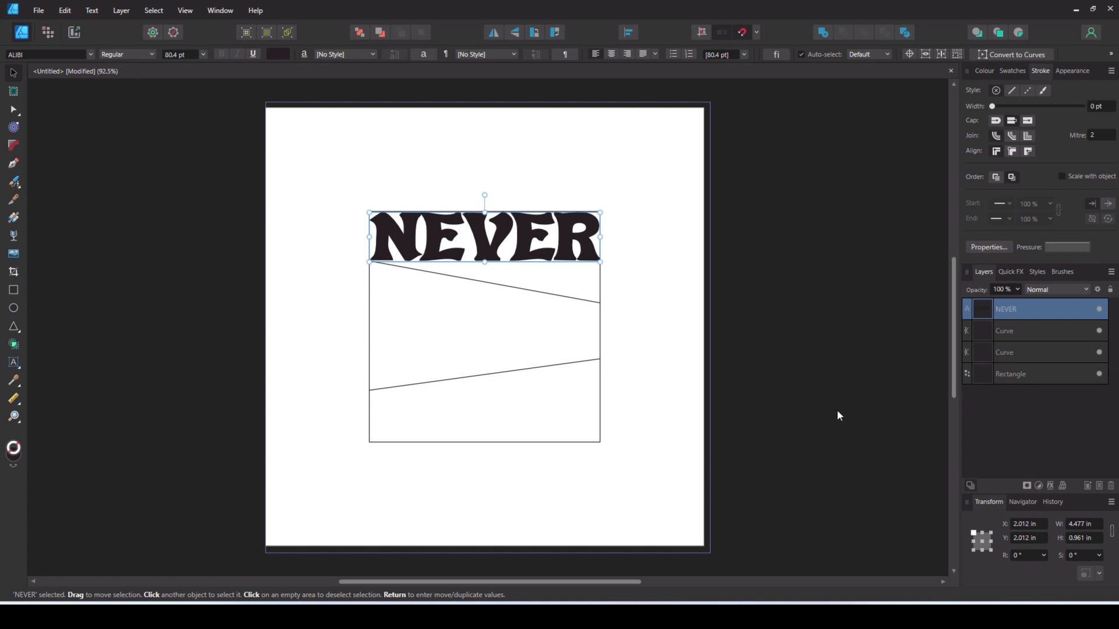
- Apply a Quad warp to NEVER and pull its lower-right corner down to the upper slanted line's right end
left_click(1064, 485)
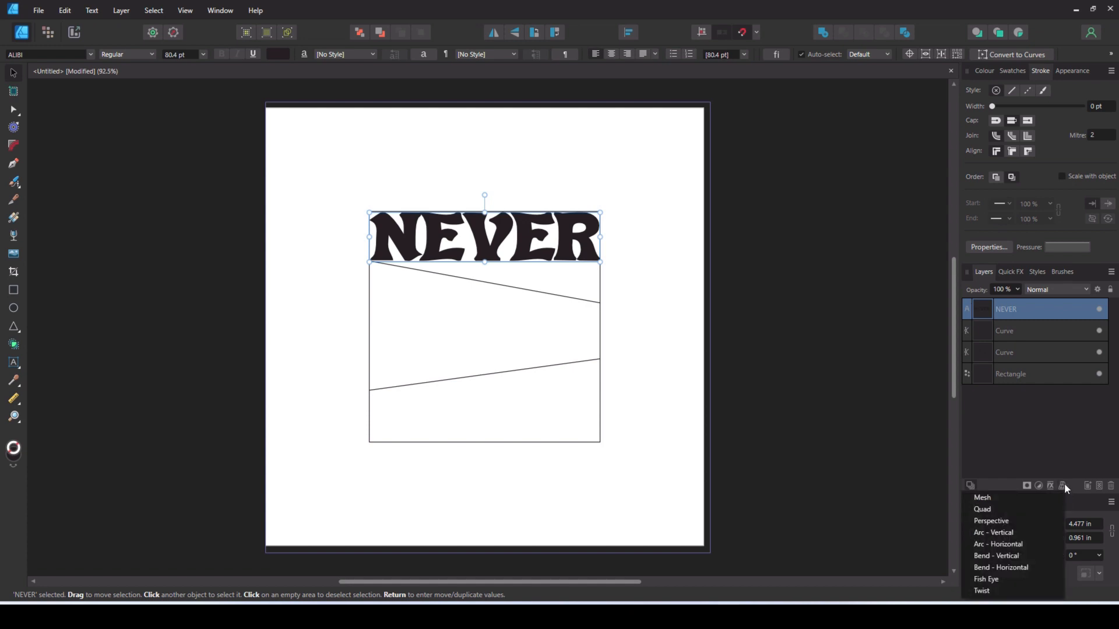
left_click(991, 510)
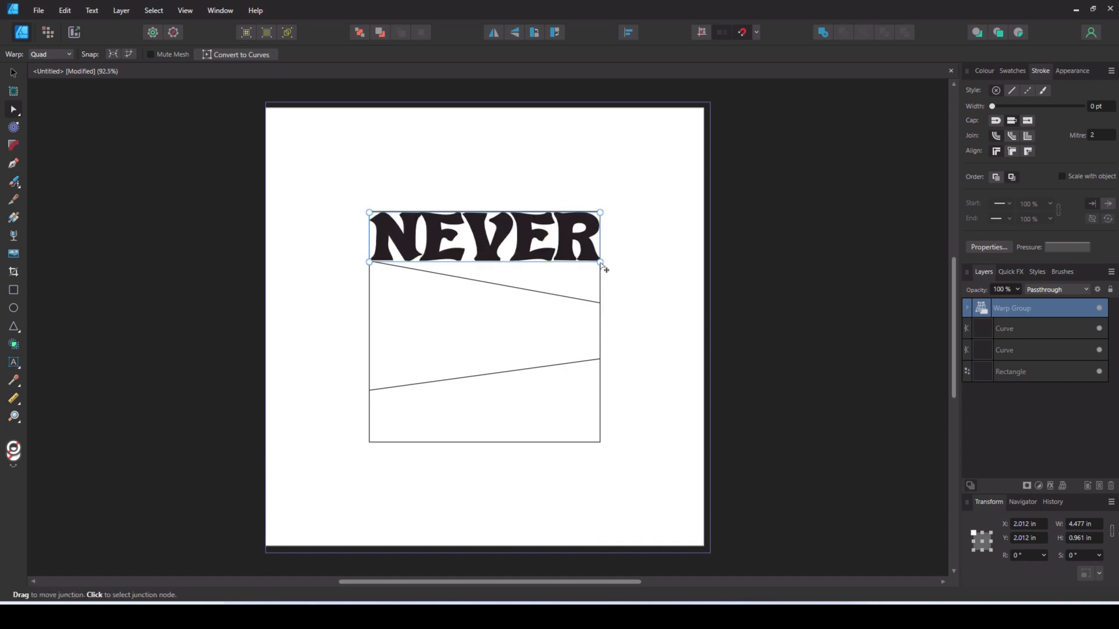
left_click_drag(601, 263, 601, 304)
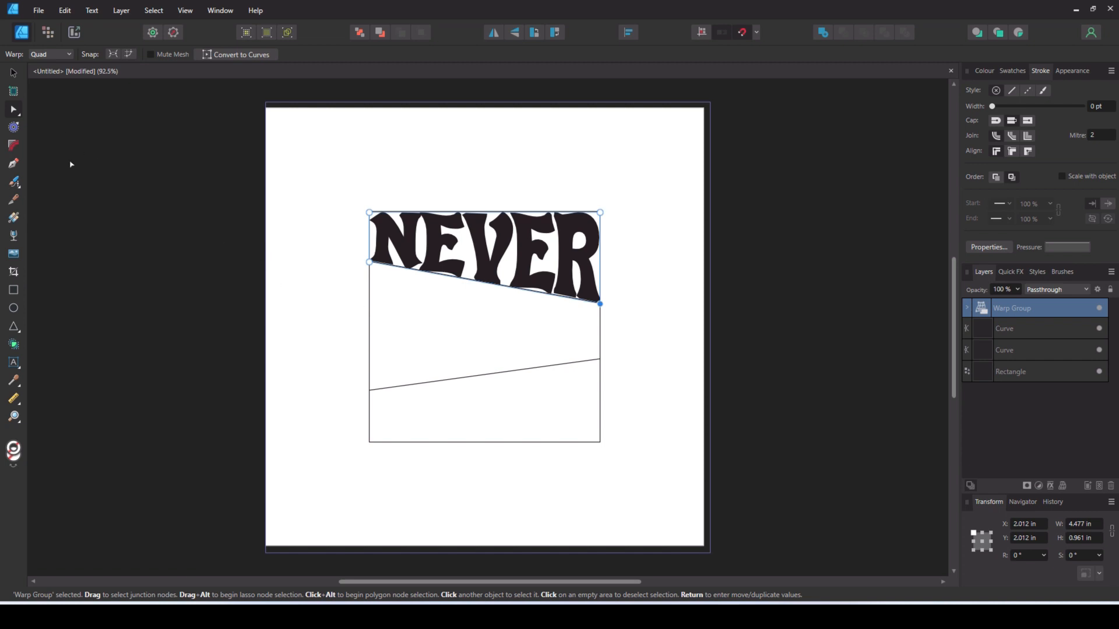
left_click(11, 75)
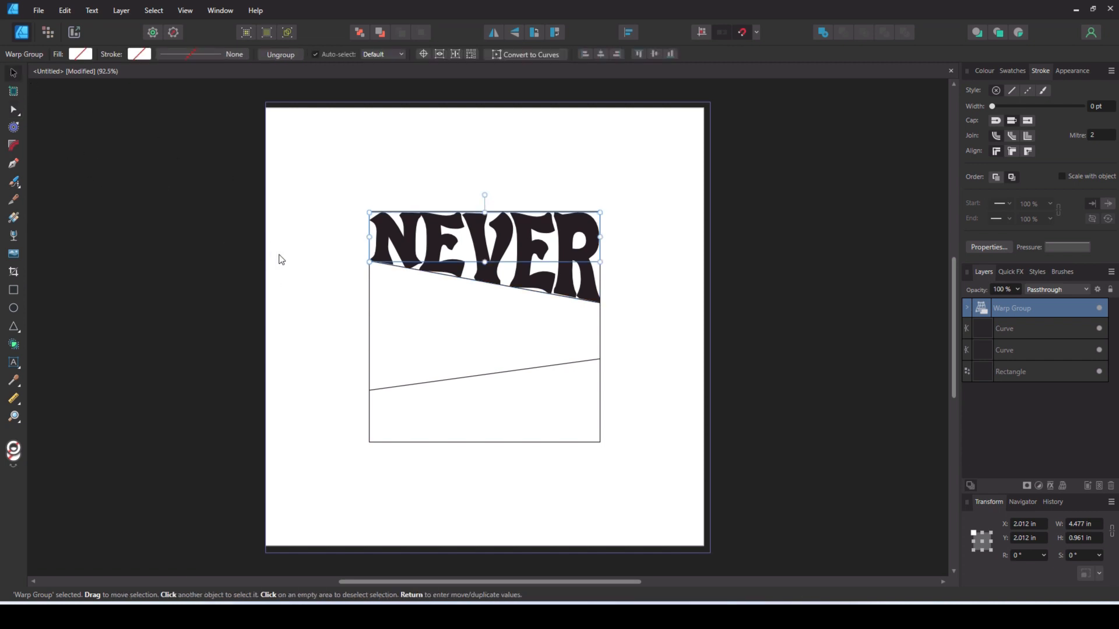
- Add the artistic text GIVE beside the square, below the level of NEVER
left_click(282, 257)
key("t")
left_click_drag(282, 312, 314, 401)
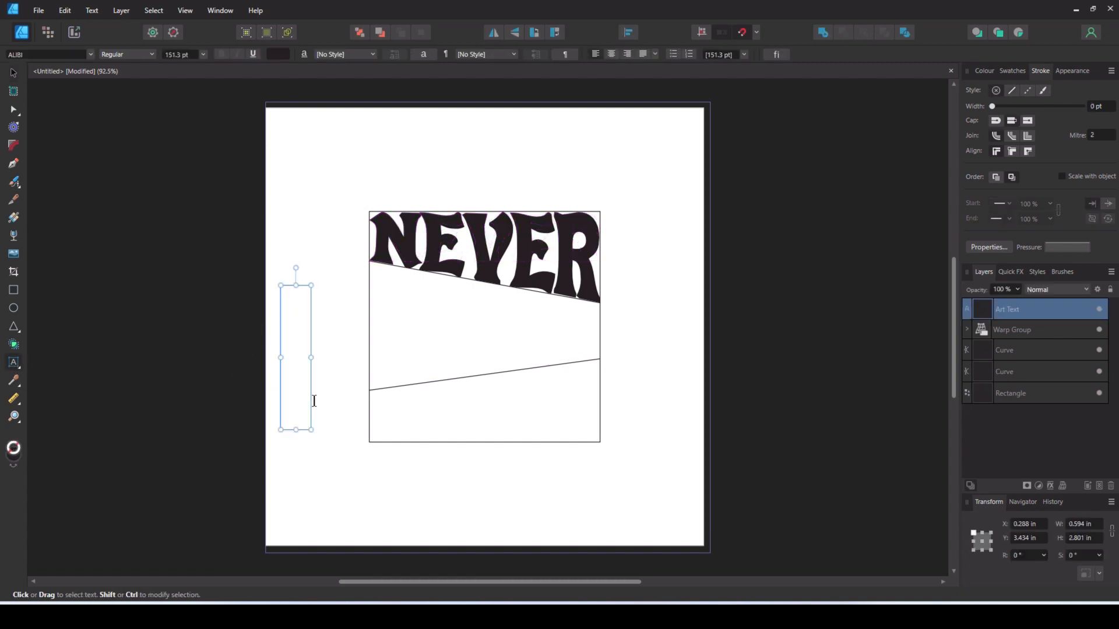
type("GIVW")
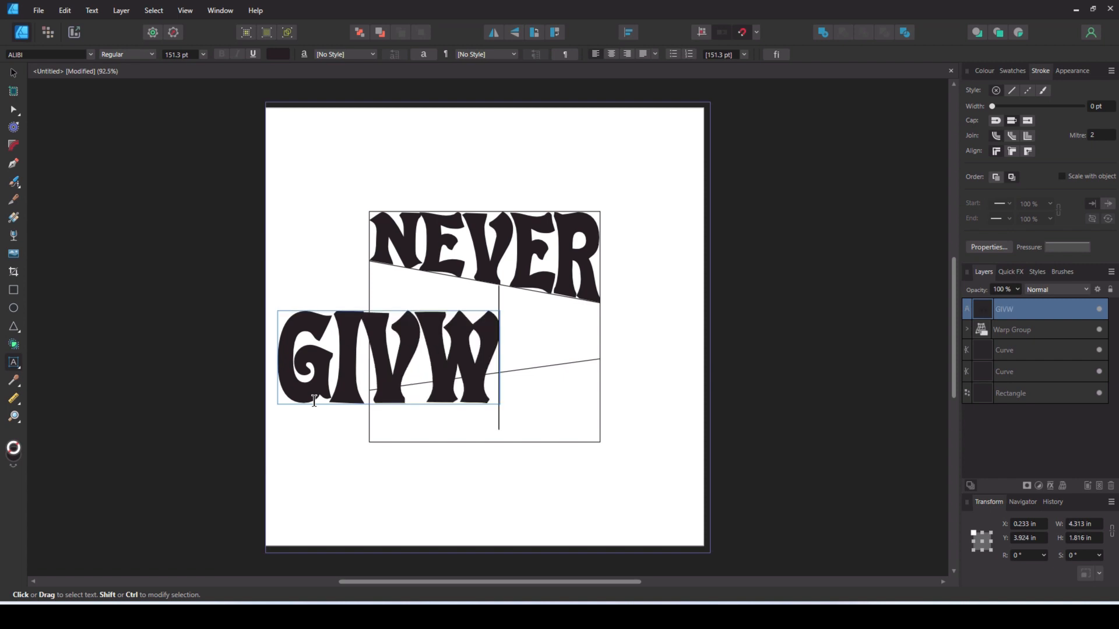
key("BackSpace")
type("E")
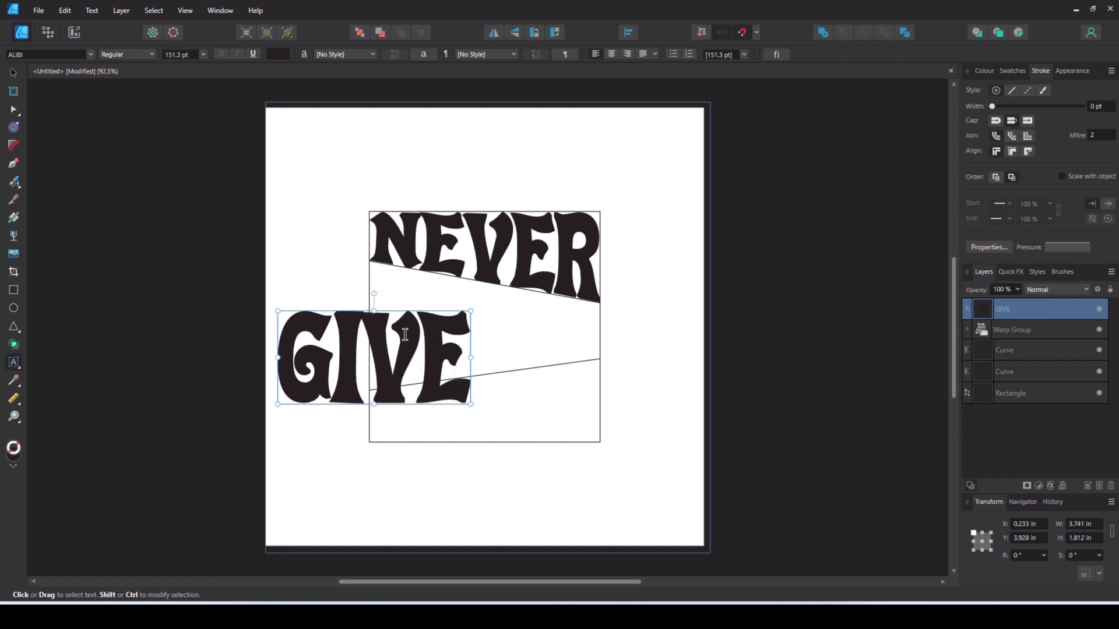
type("V")
key("BackSpace")
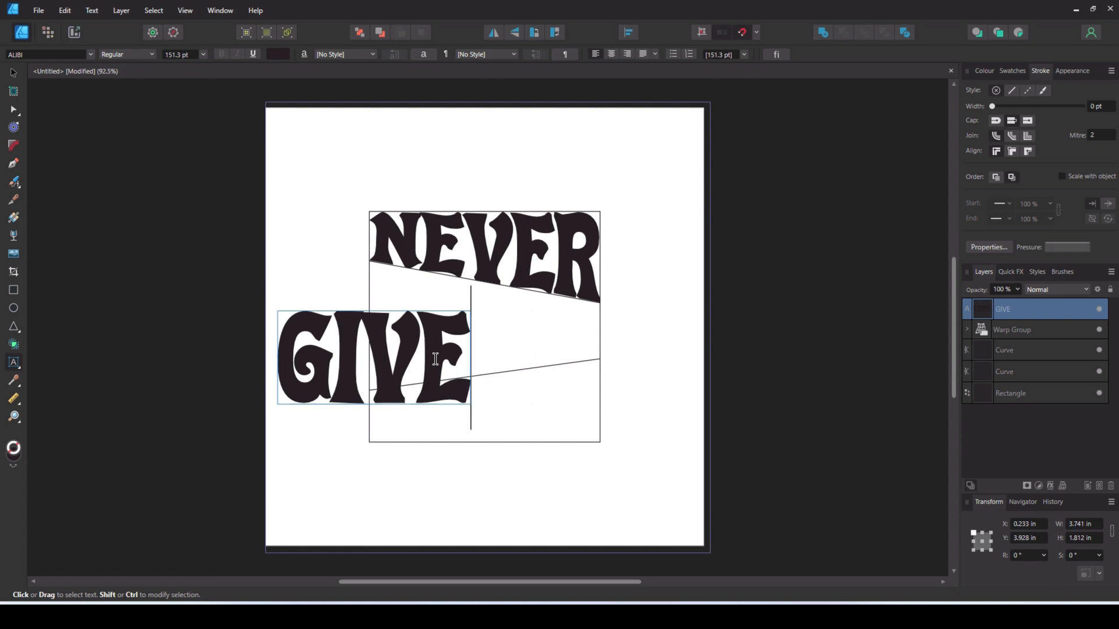
- Move GIVE to the square's left edge and stretch it to the full width, about 4.48 by 2.17 in
left_click(13, 72)
left_click_drag(329, 357, 424, 313)
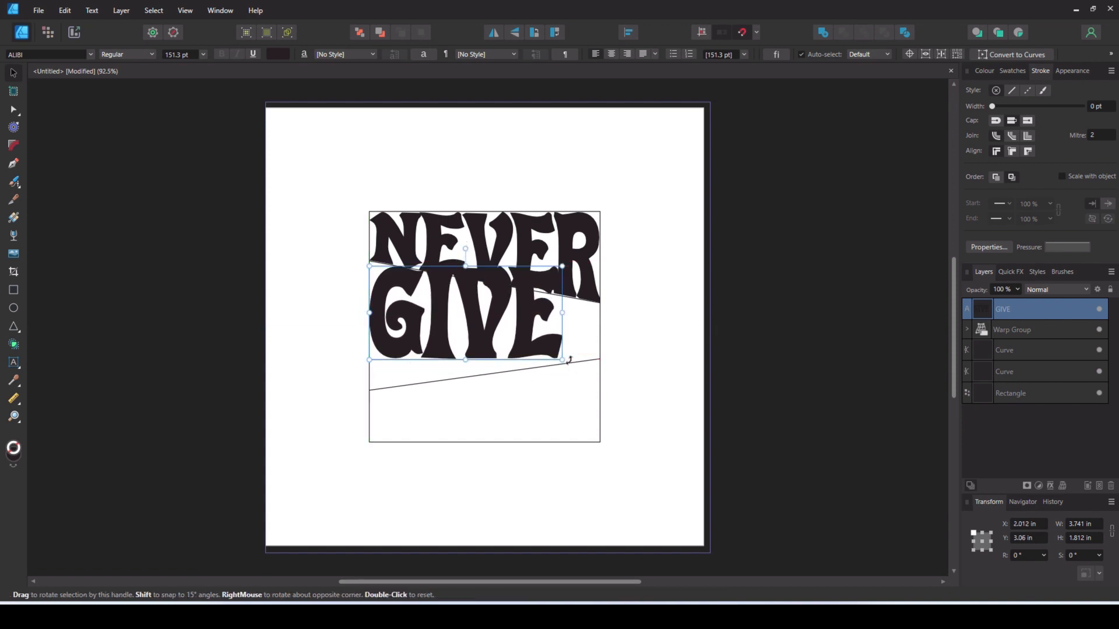
left_click_drag(562, 359, 600, 378)
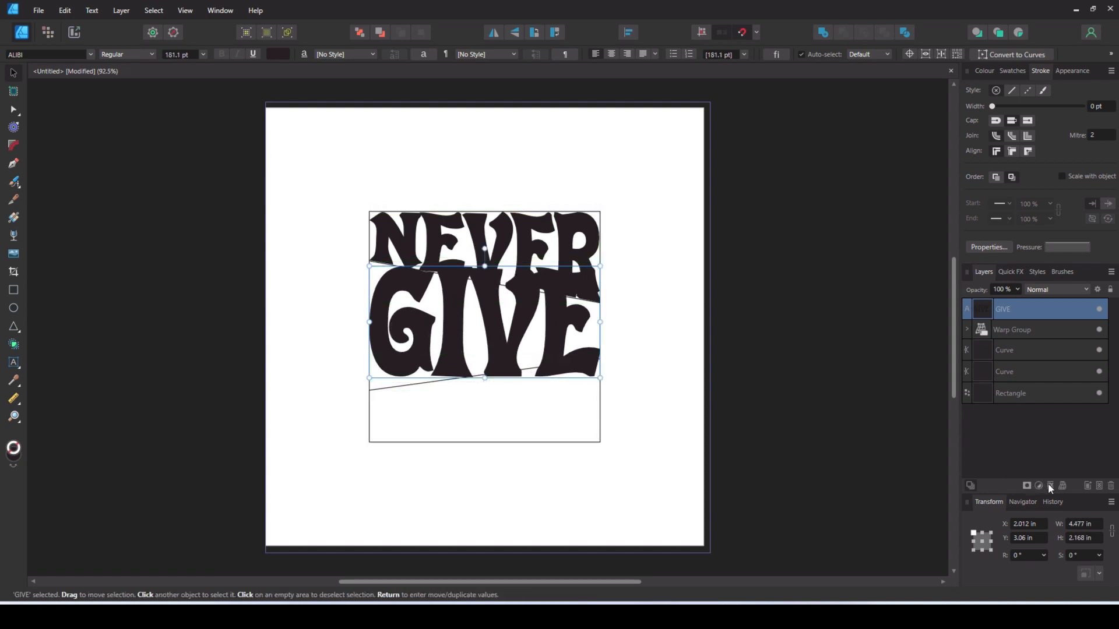
- Apply a Quad warp to GIVE and align its four corners with the ends of the two slanted lines
left_click(1062, 485)
left_click(1010, 505)
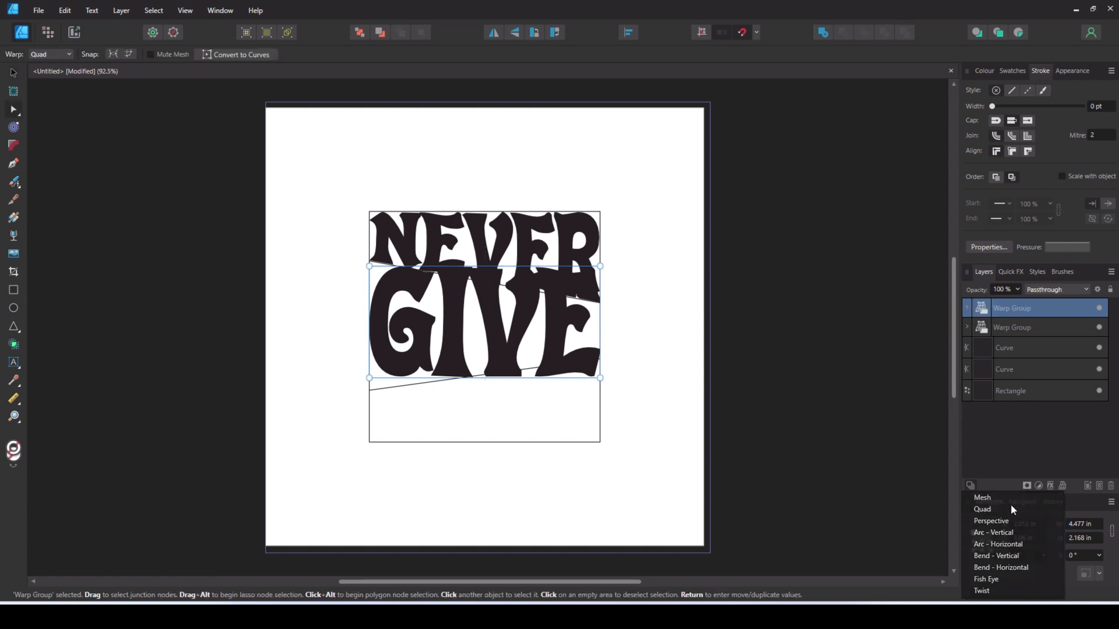
left_click_drag(602, 267, 600, 303)
left_click_drag(600, 379, 601, 361)
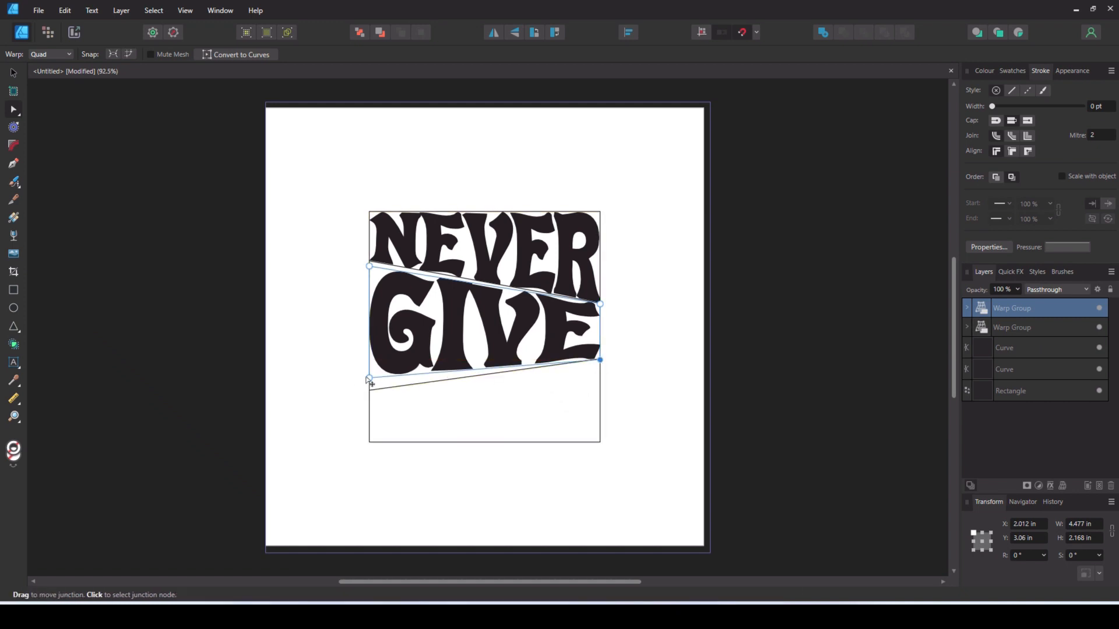
left_click_drag(370, 379, 369, 391)
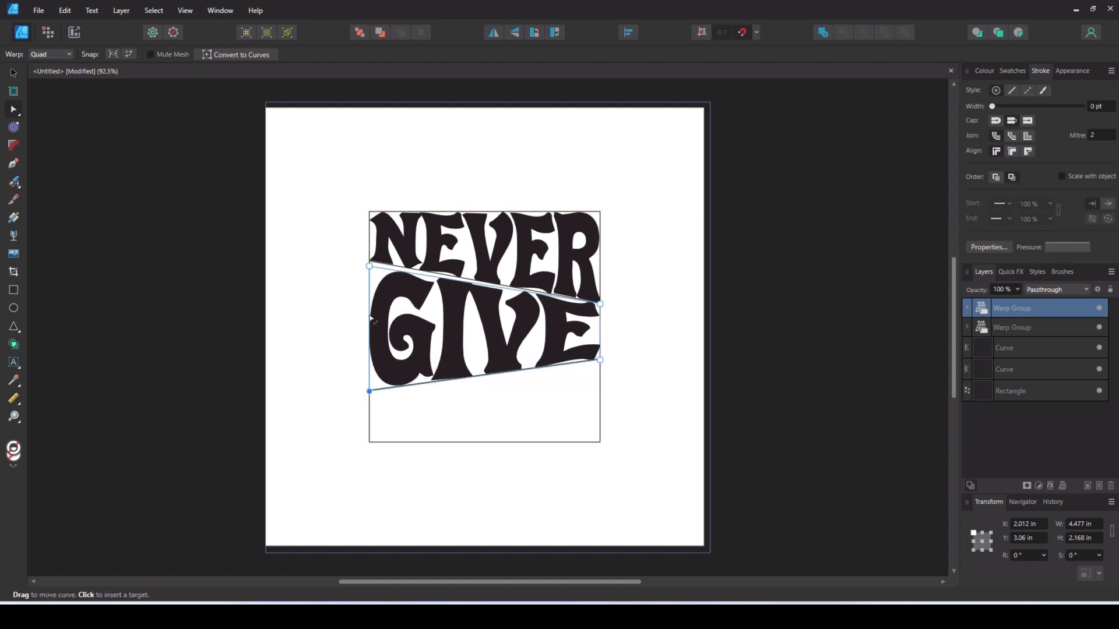
left_click_drag(369, 267, 369, 261)
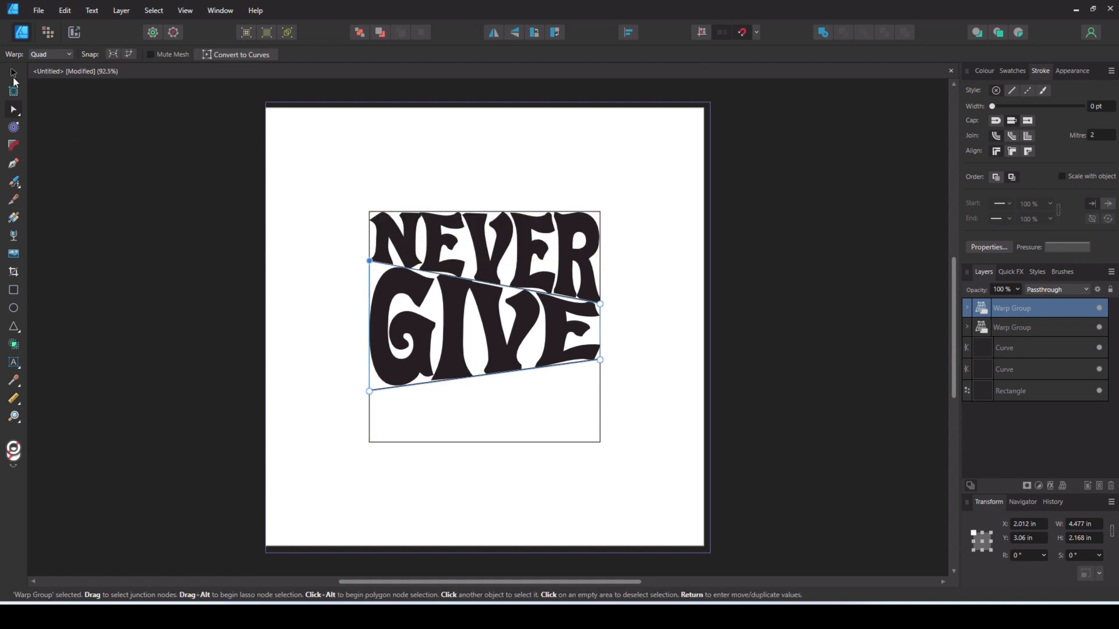
- Add the artistic text UP and fit it across the square's bottom section, about 4.48 by 1.01 in
left_click(12, 362)
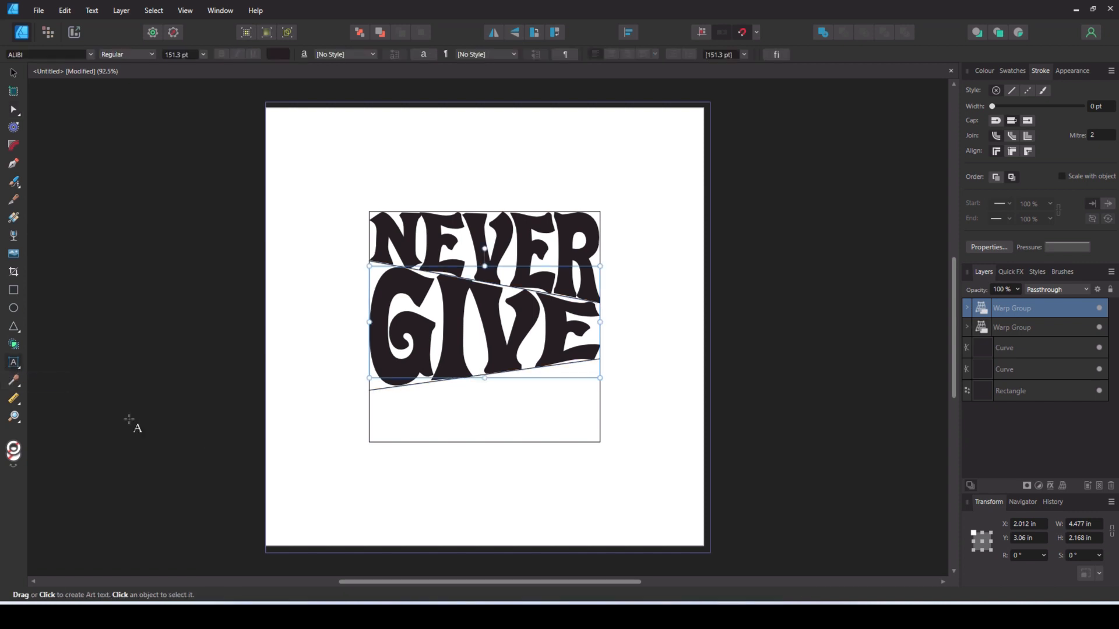
left_click_drag(299, 435, 330, 506)
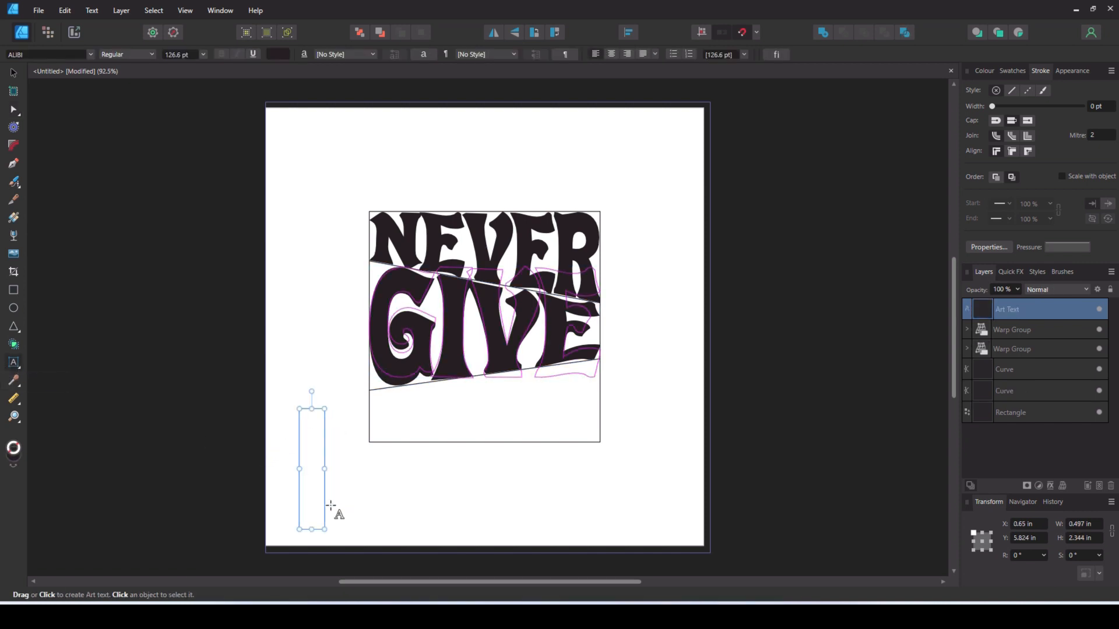
type("UP")
key("Escape")
key("v")
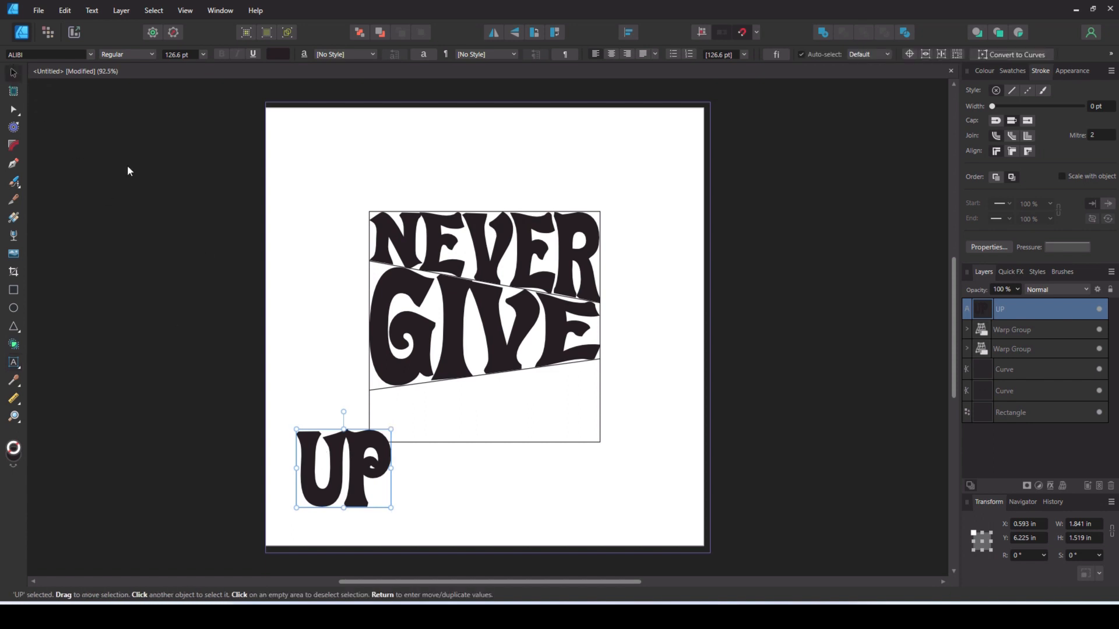
left_click_drag(342, 480, 413, 442)
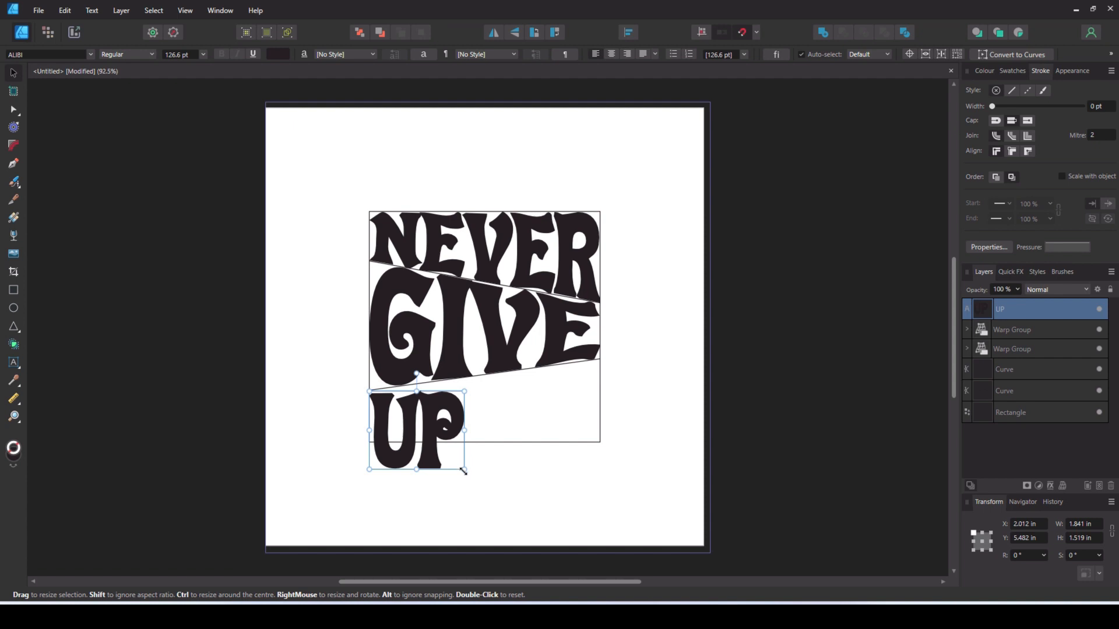
left_click_drag(465, 470, 602, 419)
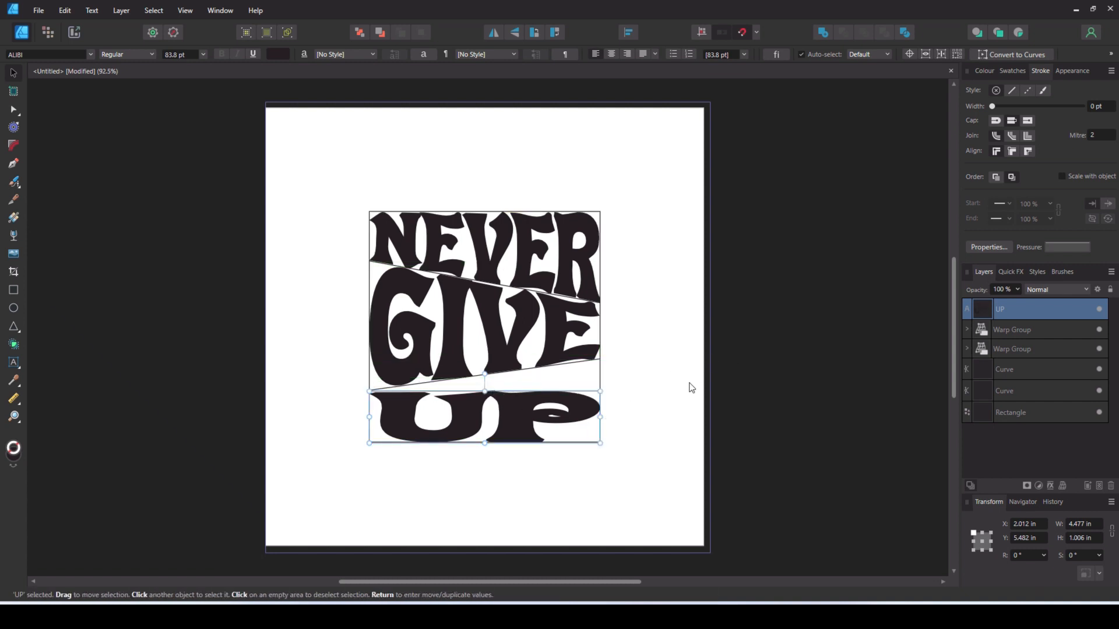
- Apply a Quad warp to UP and pull its upper-right corner up to the lower slanted line's right end
left_click(1062, 485)
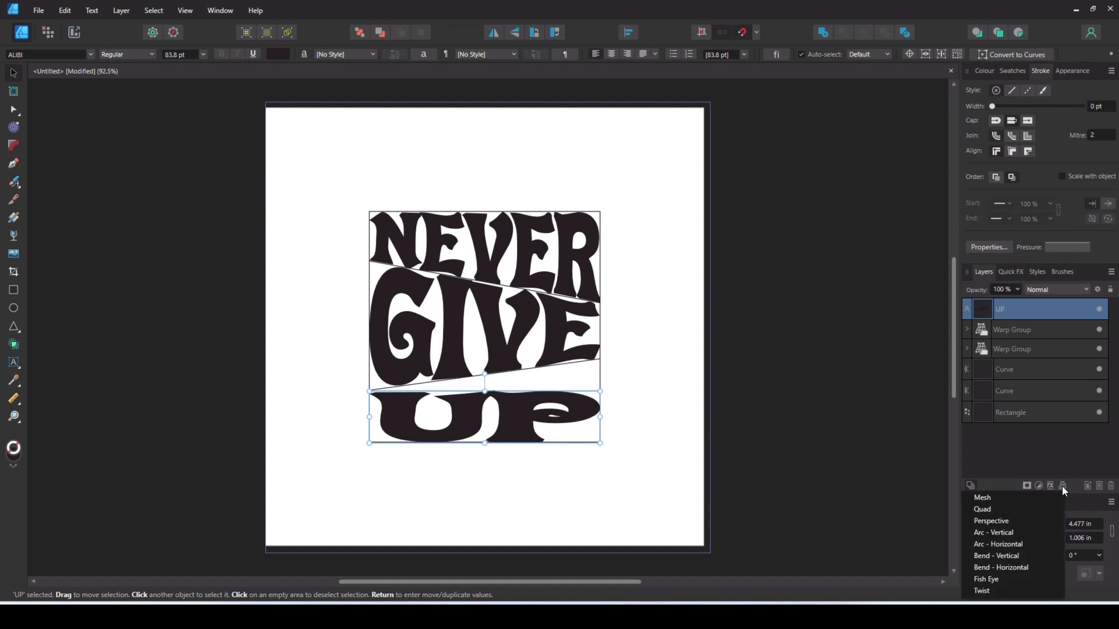
left_click(1001, 514)
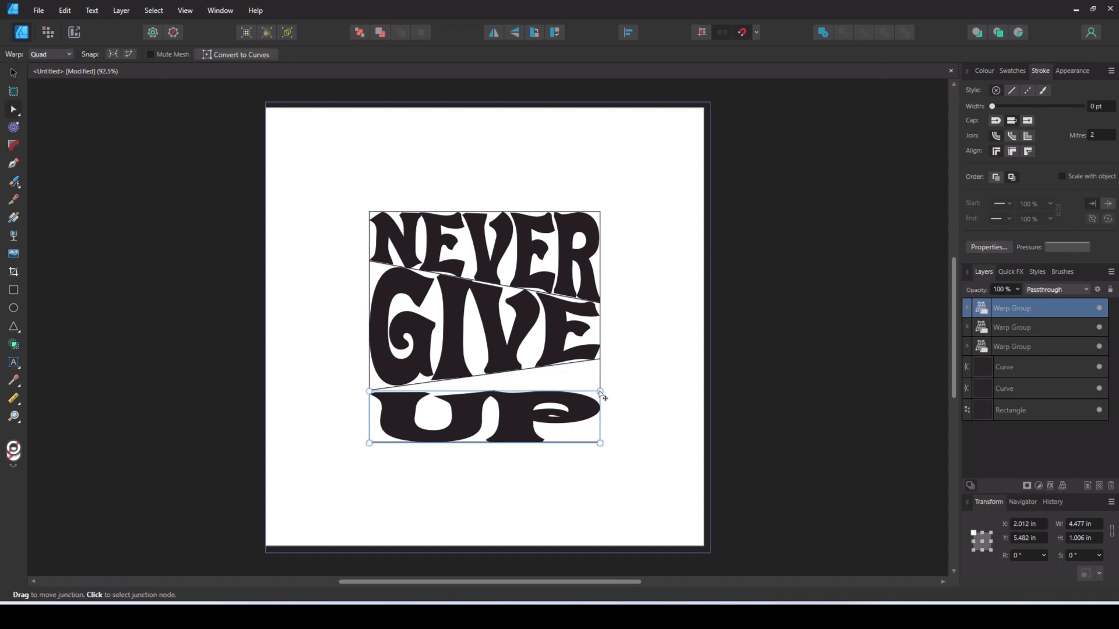
left_click_drag(600, 393, 601, 360)
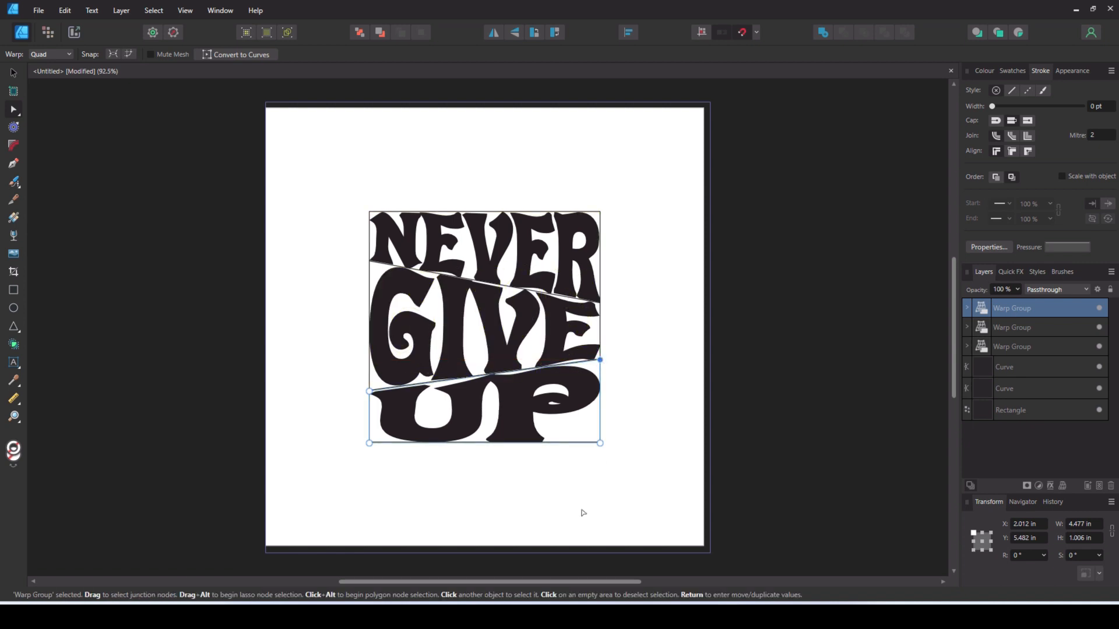
- Hide the two slanted lines and the square so that only the warped words show, and clear the selection
left_click(1032, 368)
left_click(1026, 410, "shift")
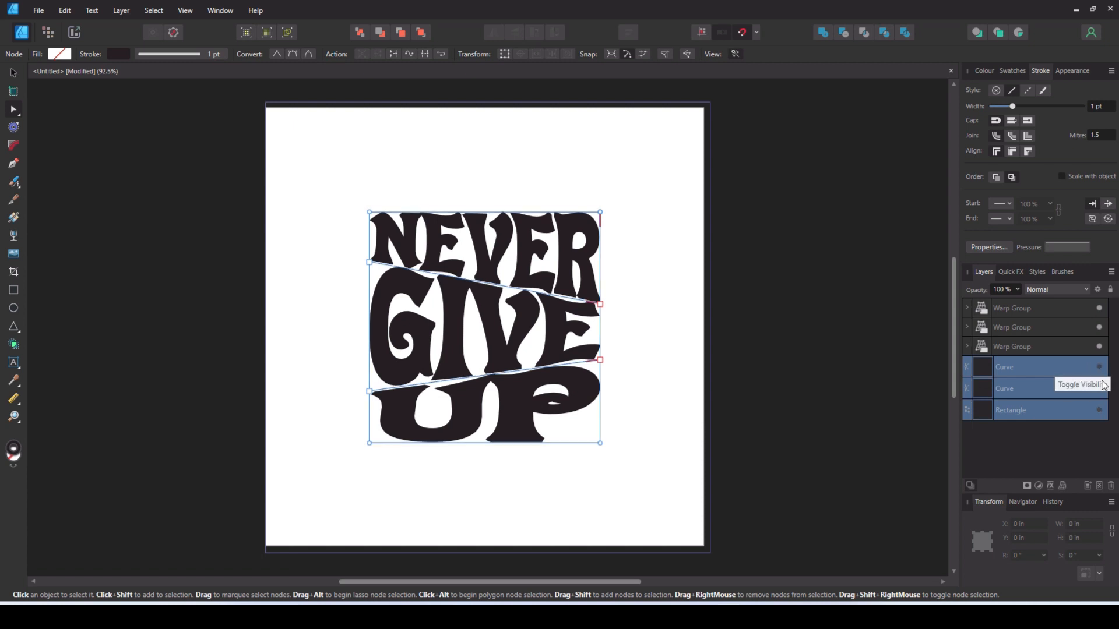
left_click(13, 73)
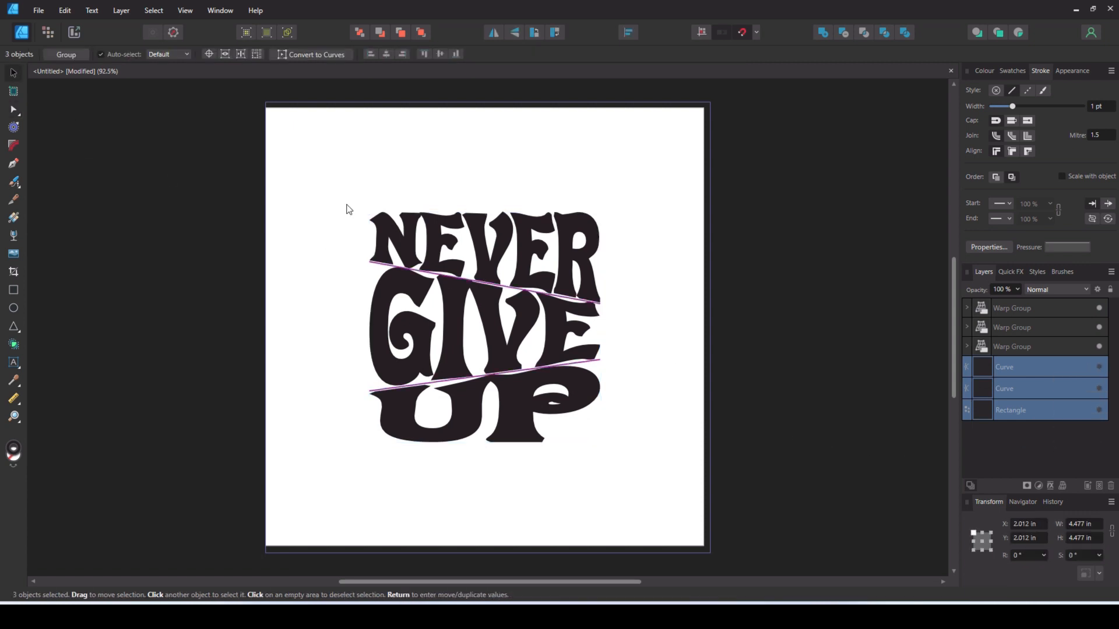
left_click(303, 449)
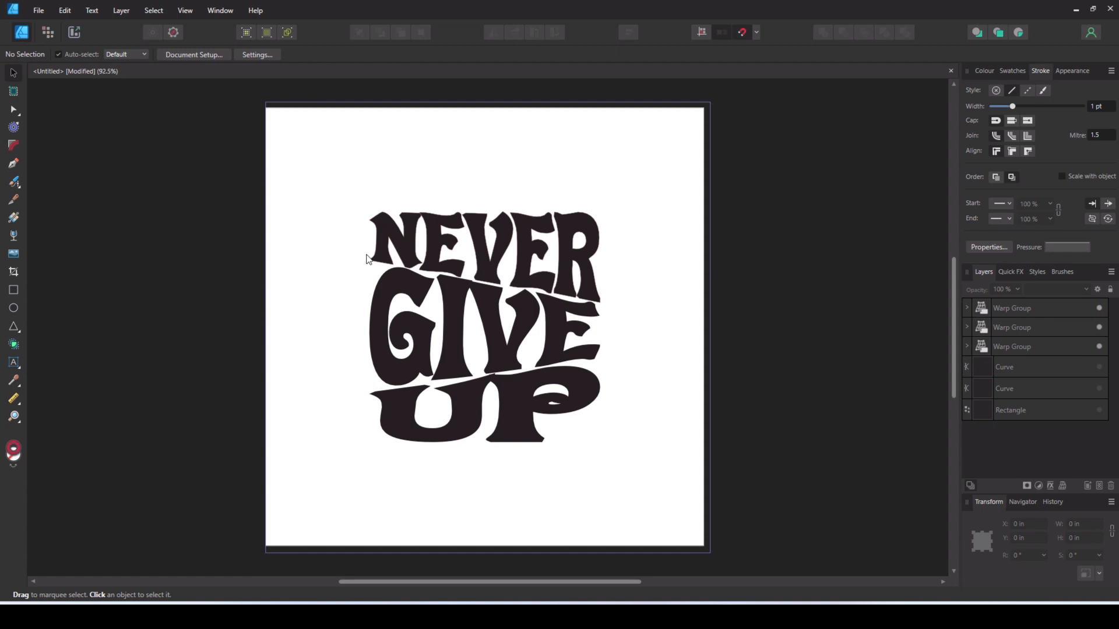
- Fill the warped word NEVER with green, 55AD05, and remove the stroke colour
left_click(412, 257)
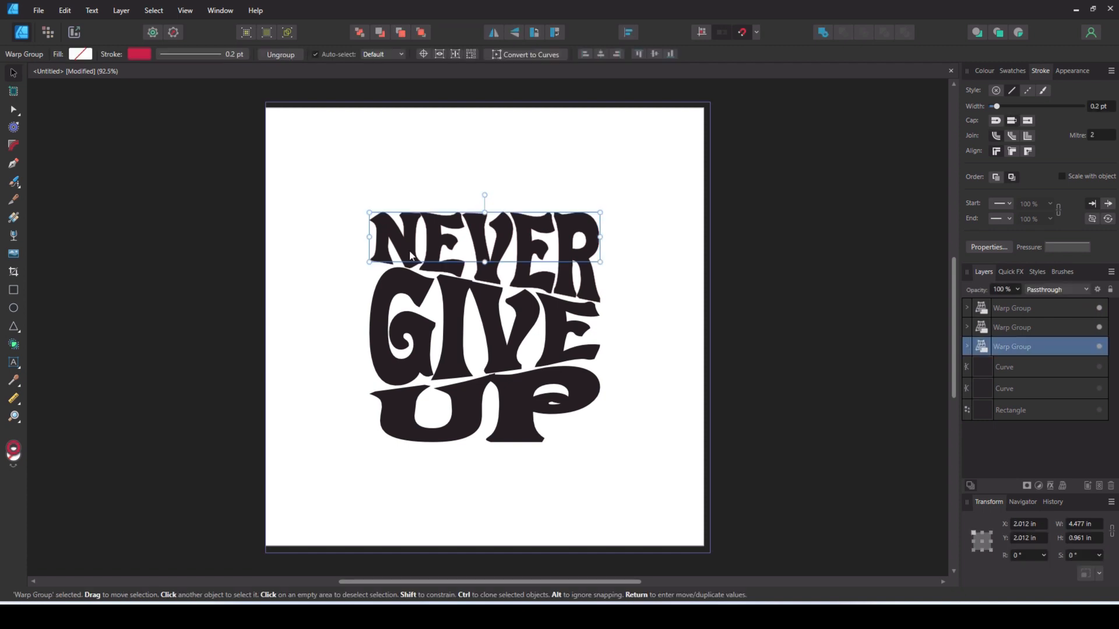
left_click(983, 71)
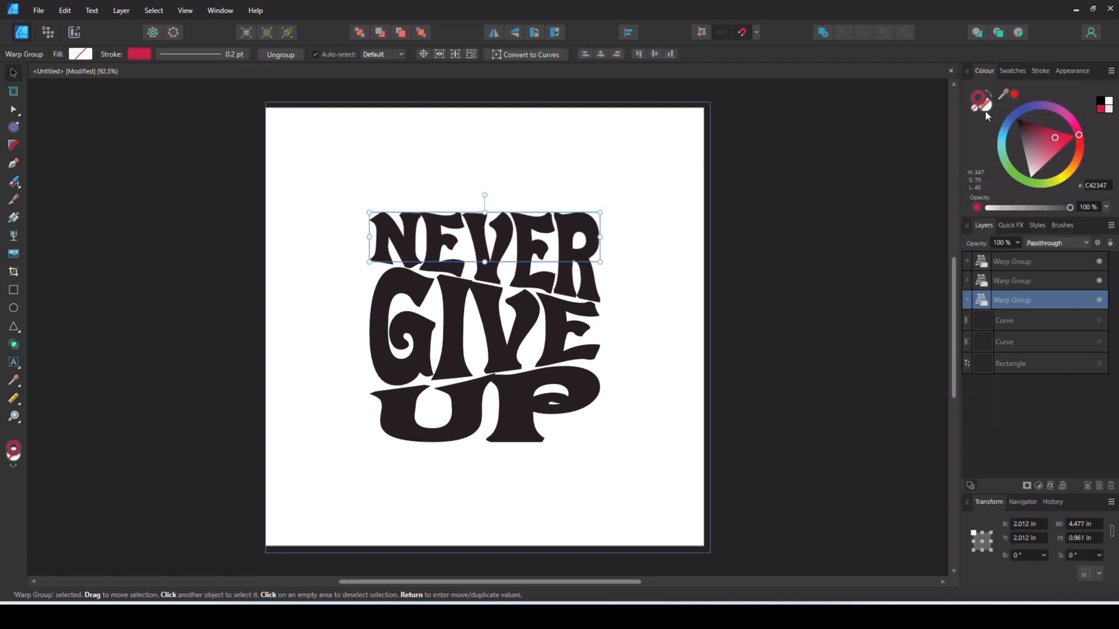
left_click_drag(1026, 135, 1039, 183)
- Recolour the warped words GIVE and UP, giving each a different hue from the green NEVER
left_click(1011, 281)
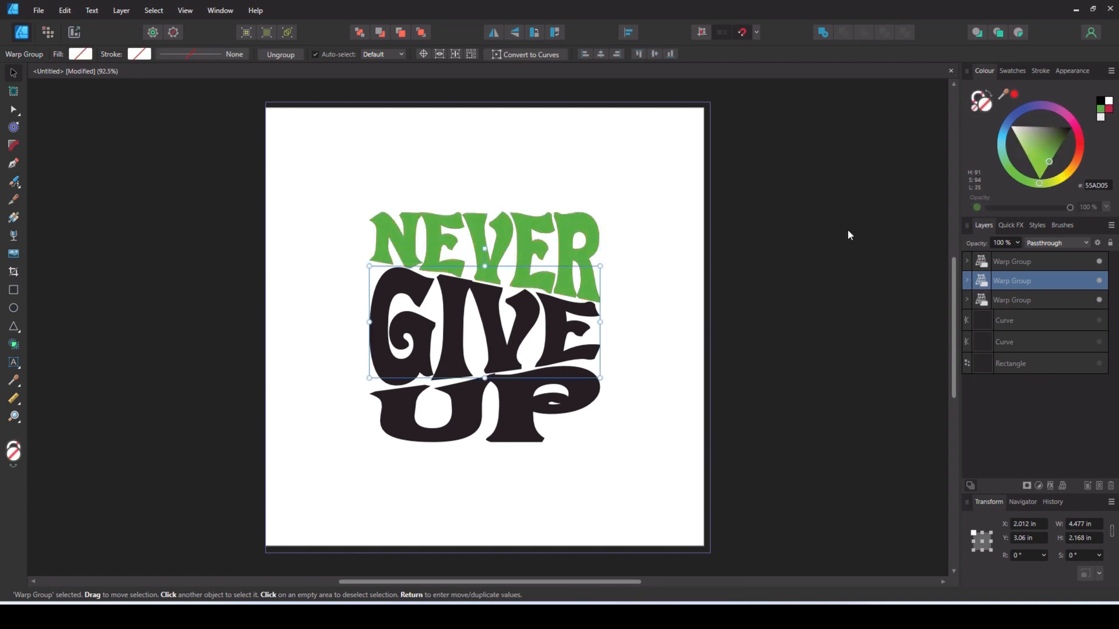
left_click_drag(1039, 183, 999, 135)
left_click(585, 379)
left_click_drag(1027, 185, 1083, 127)
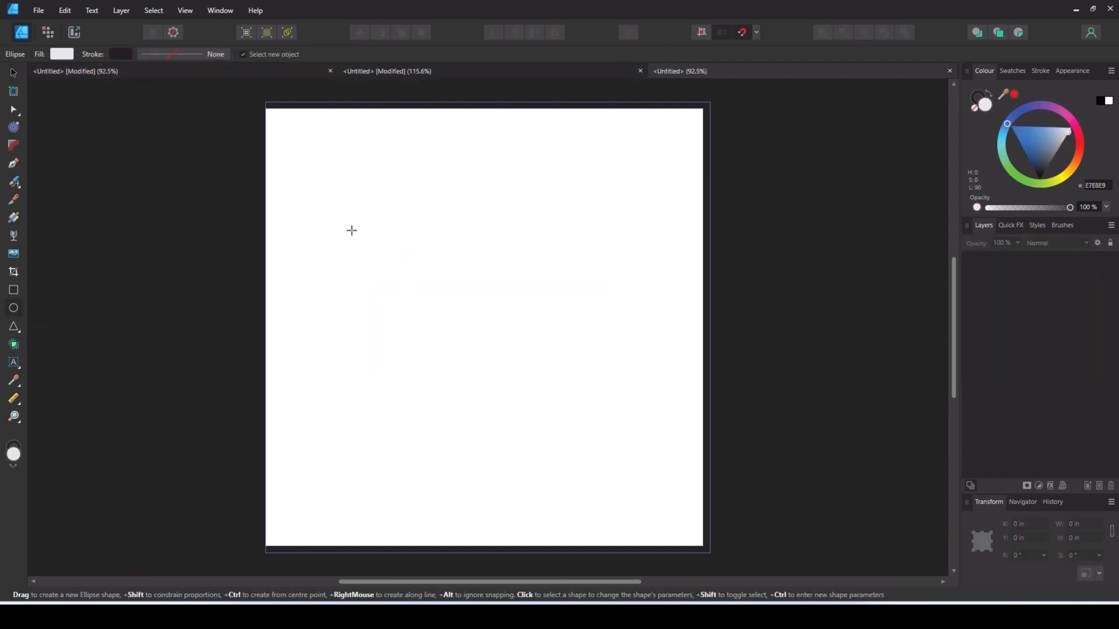
- Draw a circle about 5.01 in across on the blank page, with no fill and a 1 pt dark stroke
left_click_drag(354, 221, 622, 470)
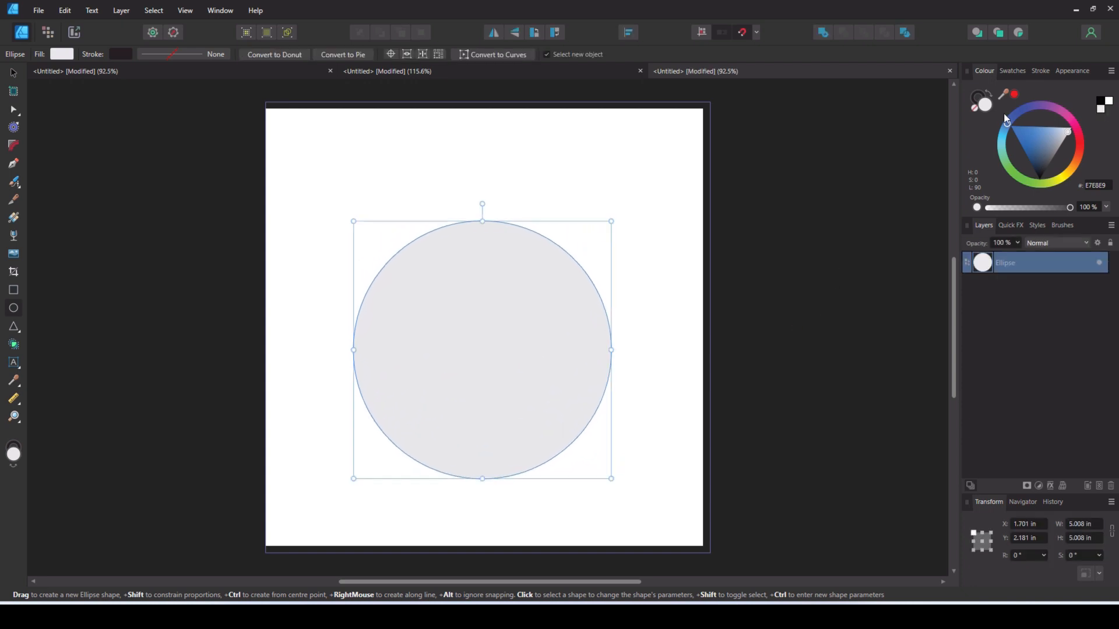
left_click(976, 110)
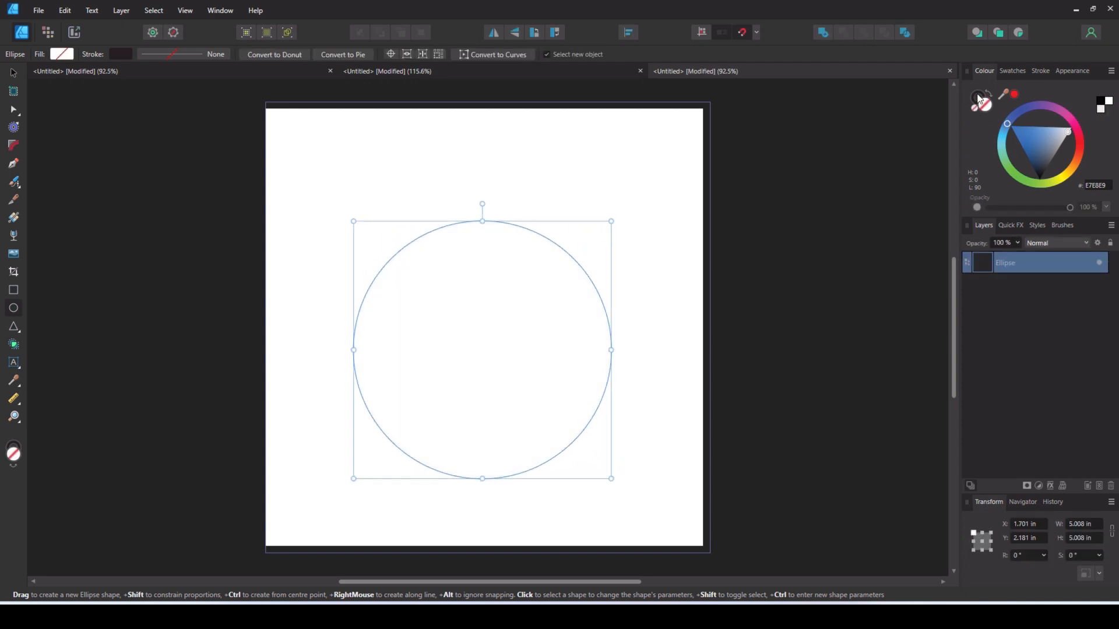
left_click(980, 97)
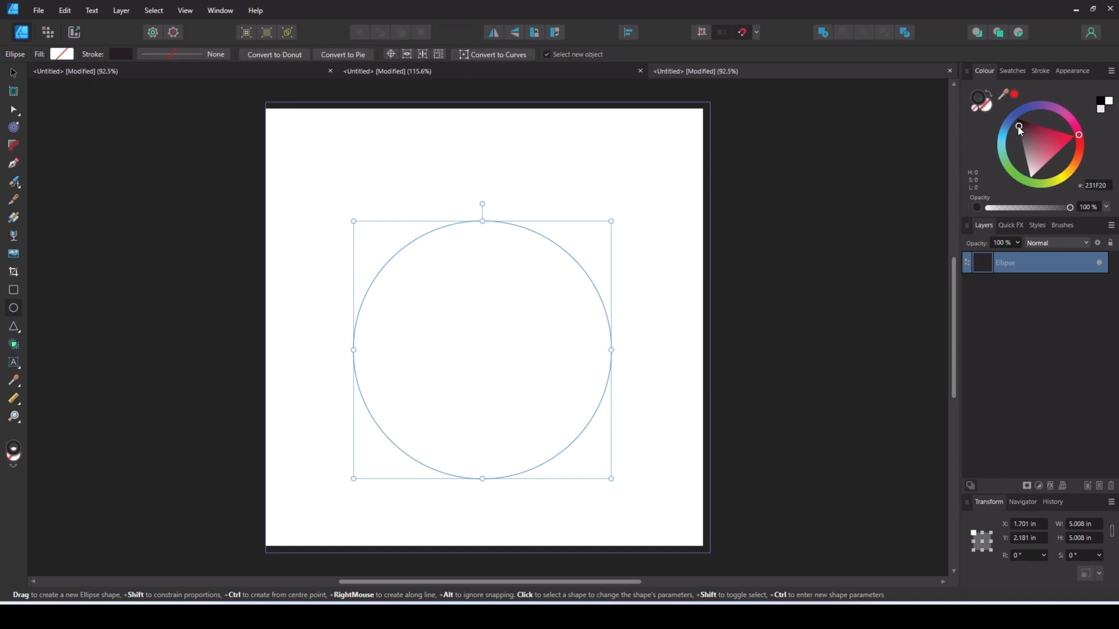
left_click(1041, 71)
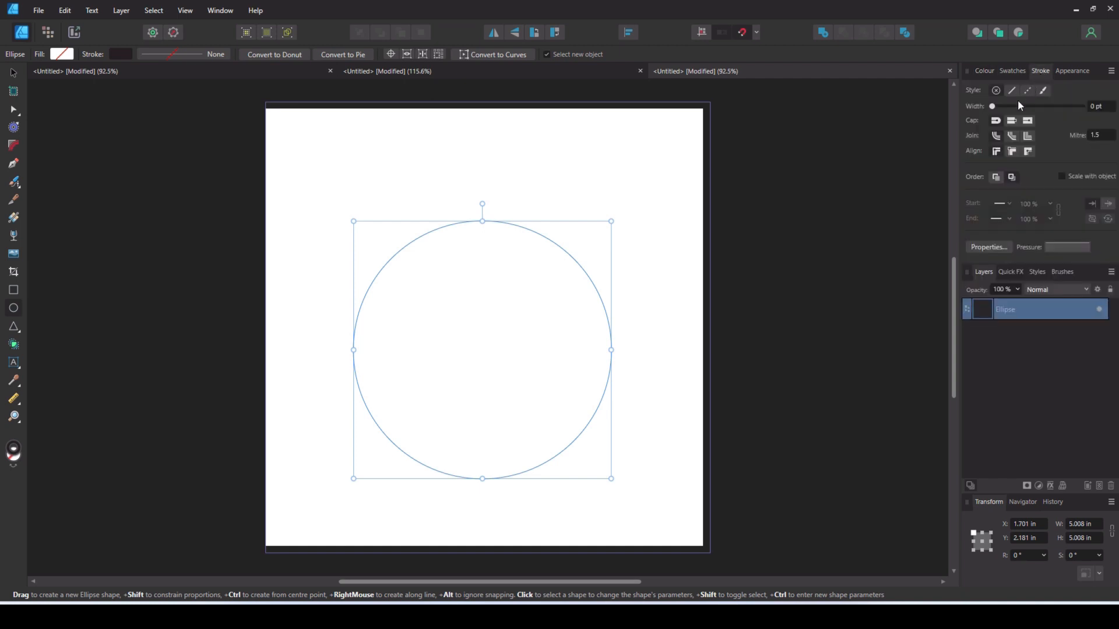
left_click(1098, 106)
type("1")
key("Return")
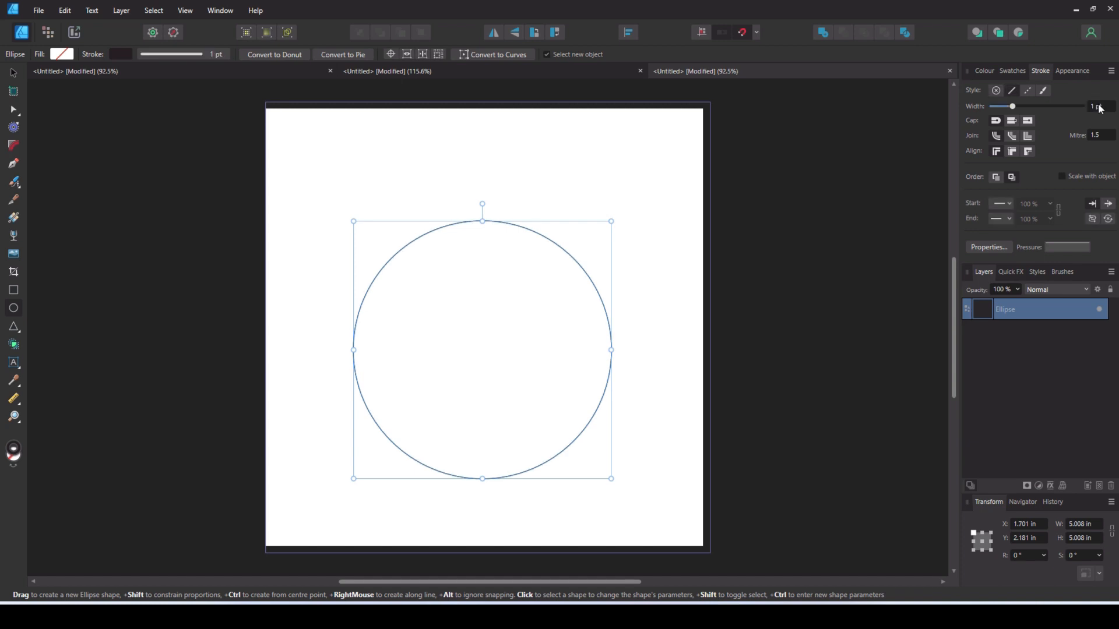
- Draw a wavy Pen curve across the circle's upper half, from its upper-left edge to its rightmost point
left_click(13, 163)
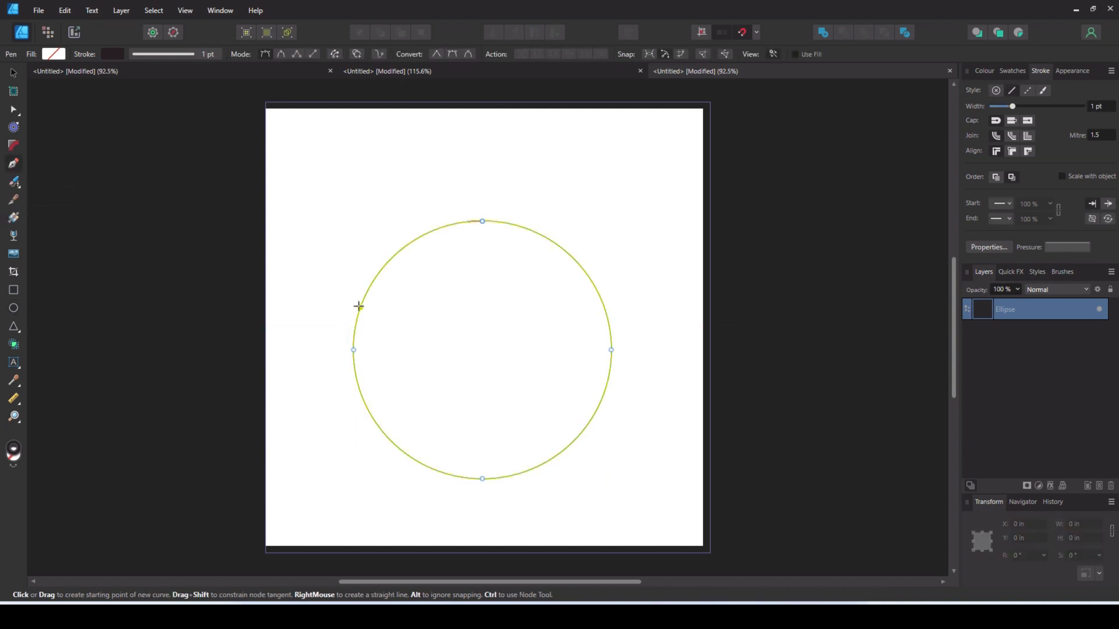
left_click(359, 308)
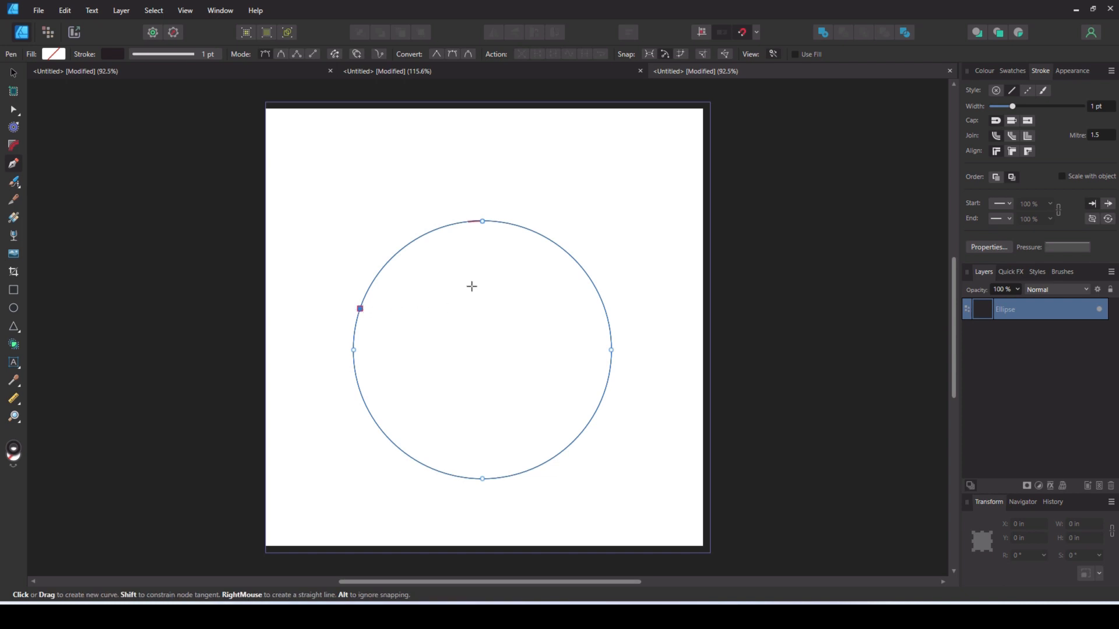
left_click_drag(482, 279, 568, 285)
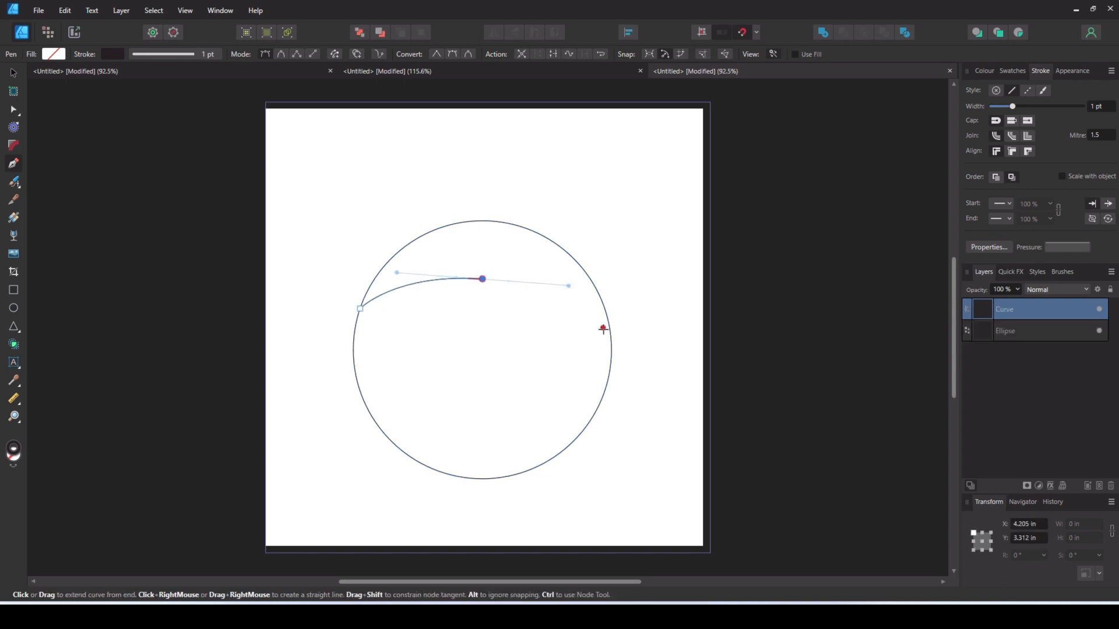
left_click_drag(611, 350, 691, 348)
key("Escape")
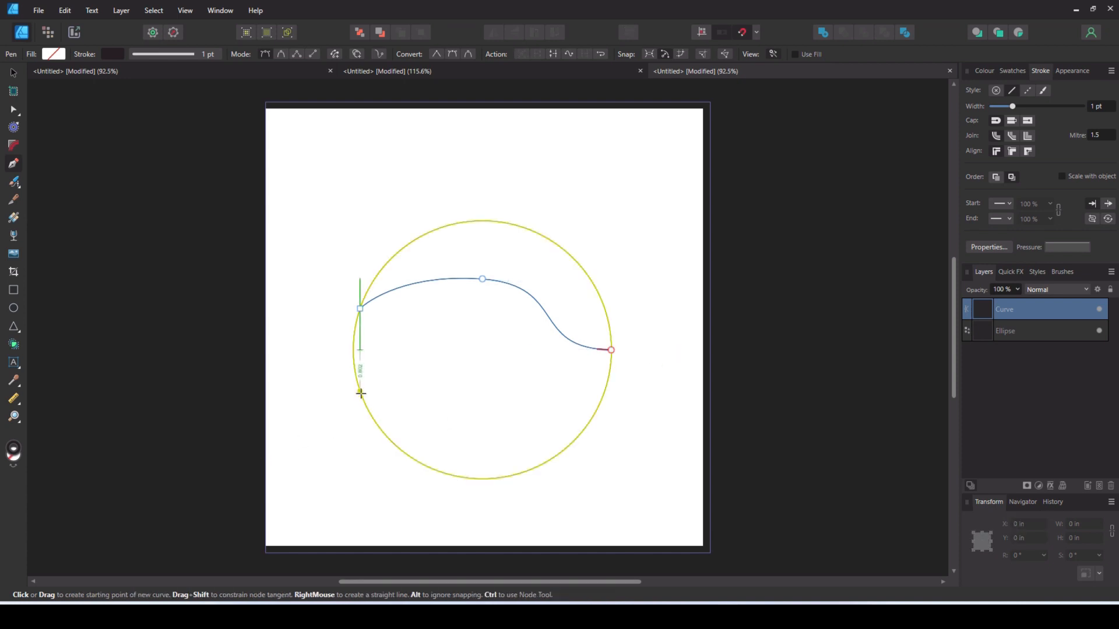
- Draw a second Pen curve across the circle's lower half, dipping in the middle and ending on both edges
left_click_drag(360, 392, 394, 393)
left_click_drag(465, 436, 538, 429)
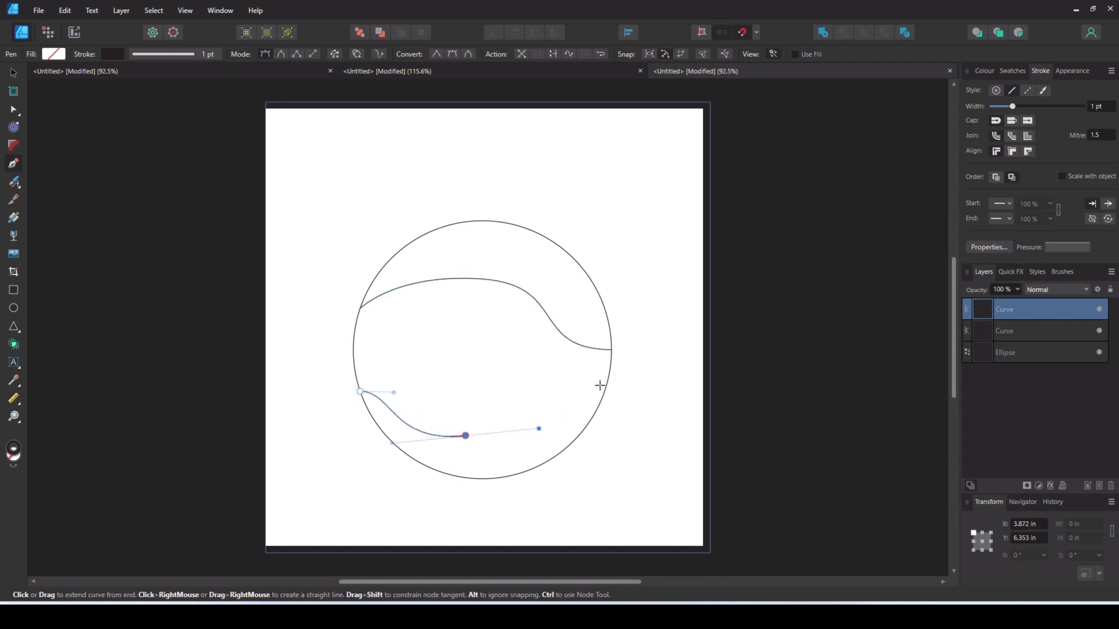
left_click_drag(607, 383, 636, 380)
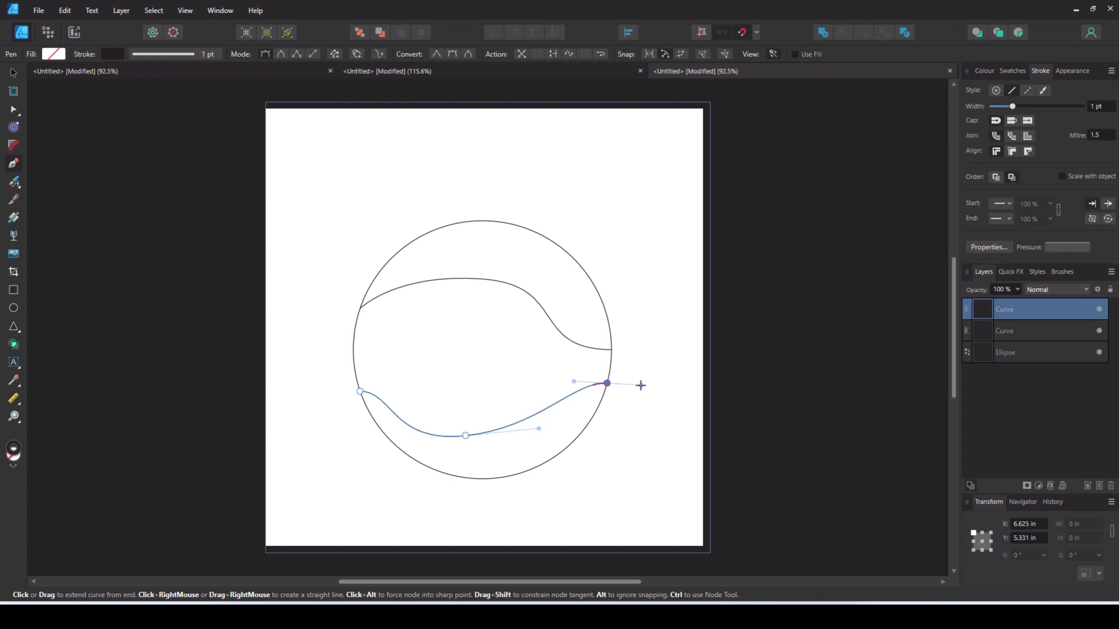
key("Escape")
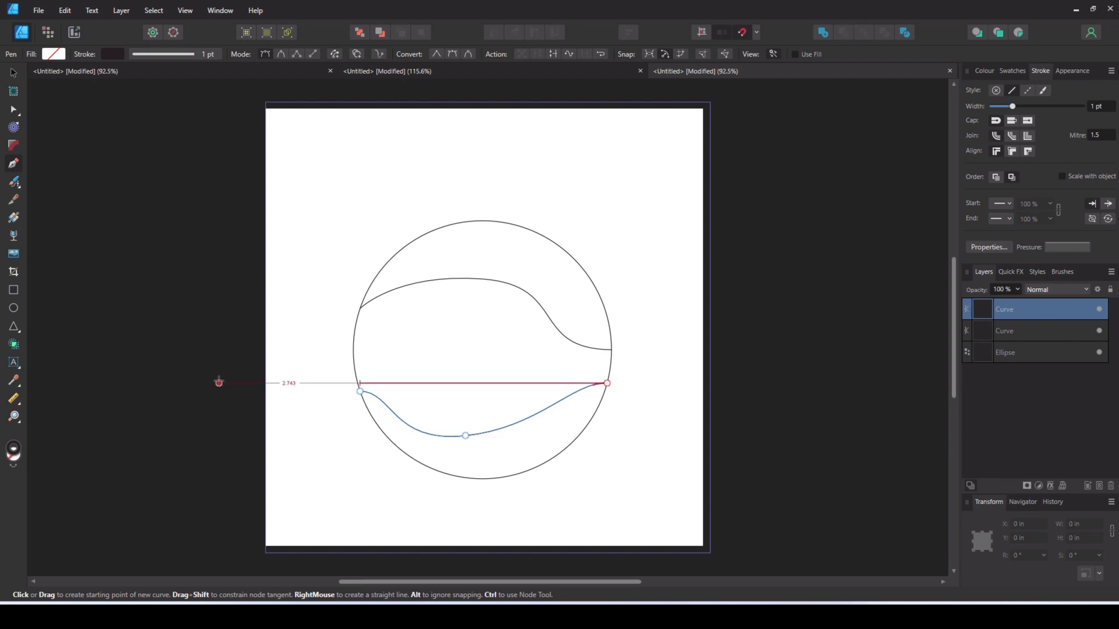
- Add the artistic text PLAY above the circle, about 4.84 by 1.45 in
right_click(17, 367)
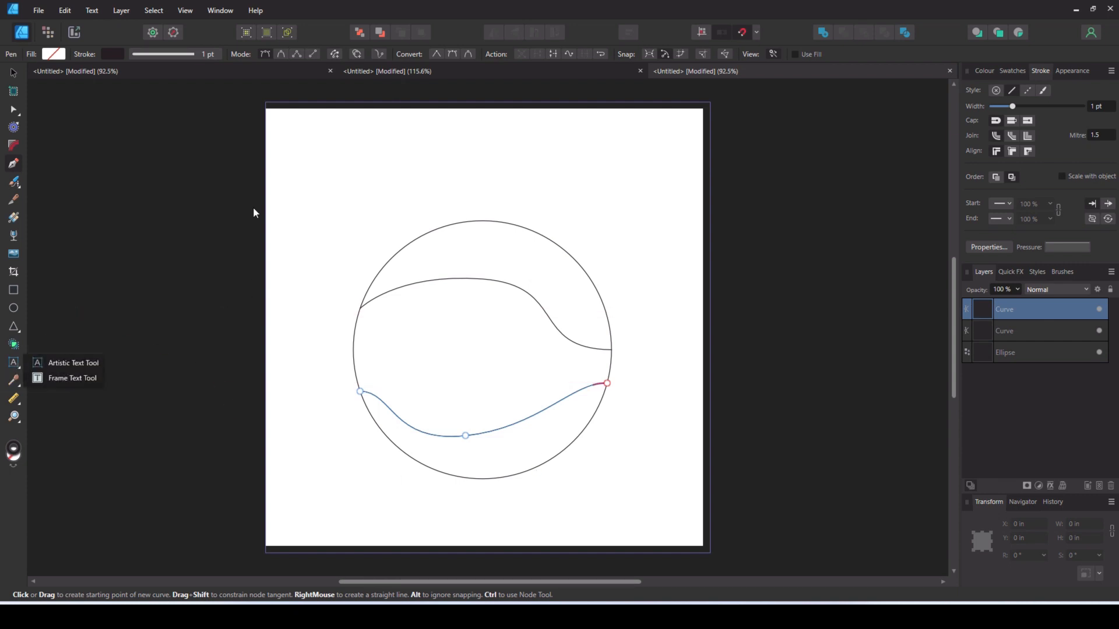
left_click(56, 363)
left_click_drag(299, 141, 316, 211)
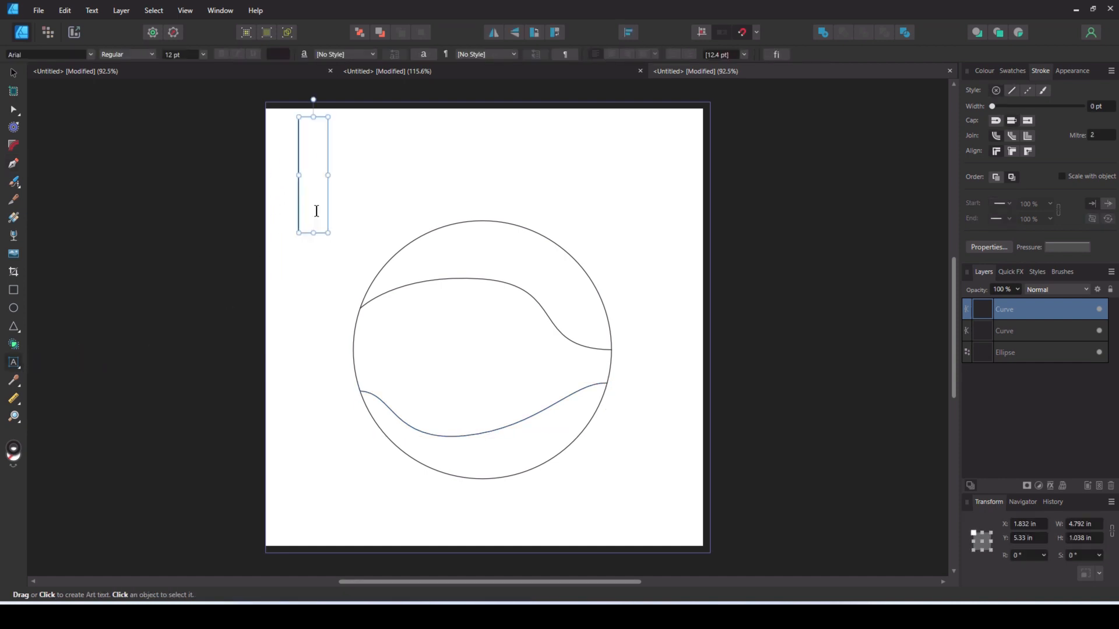
type("PLAY")
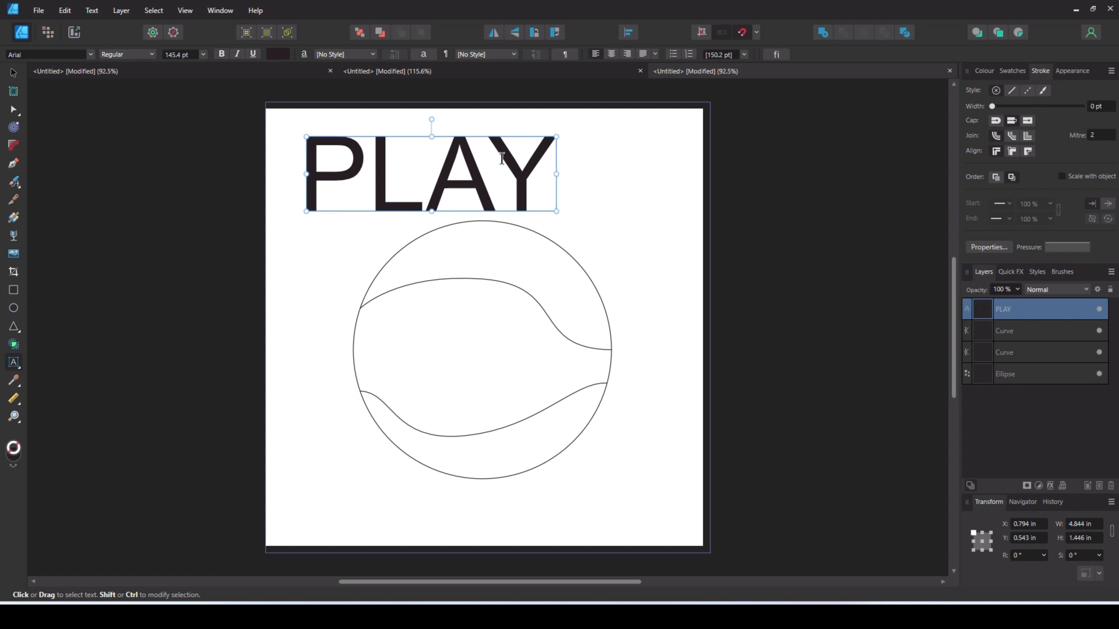
- Change the font of the PLAY text to Autumn
left_click_drag(543, 184, 298, 186)
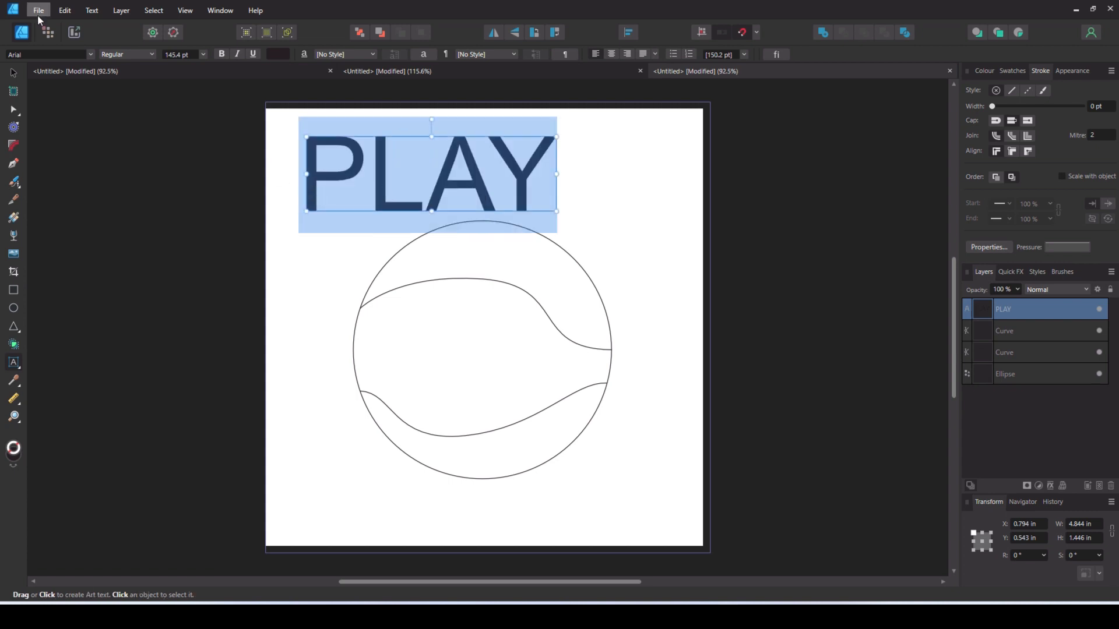
left_click(92, 53)
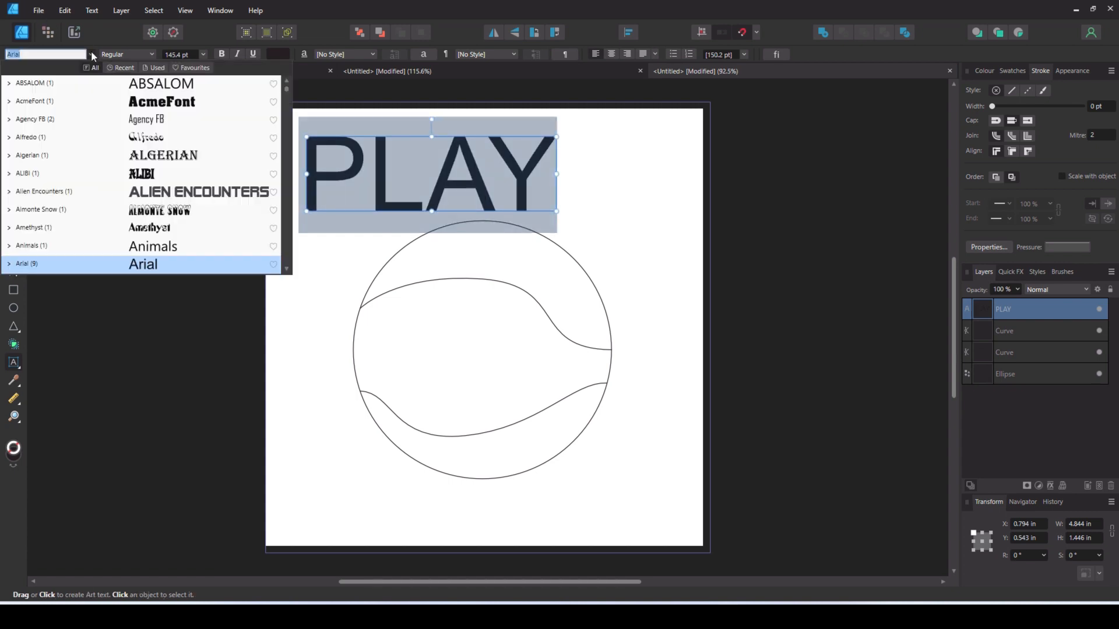
scroll(155, 214, "down", 2)
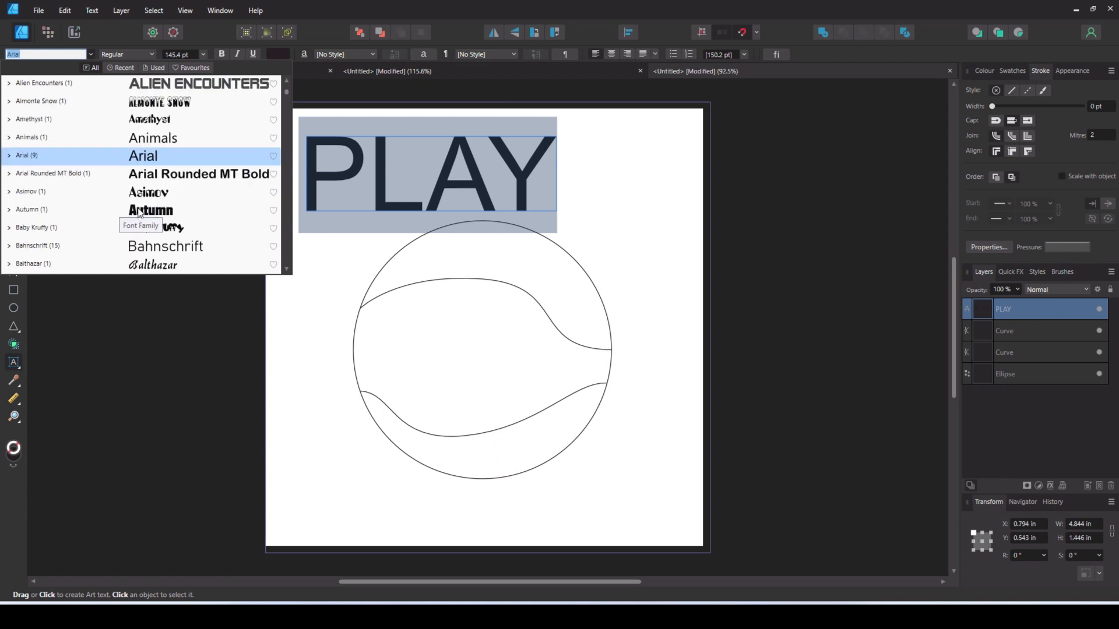
left_click(150, 211)
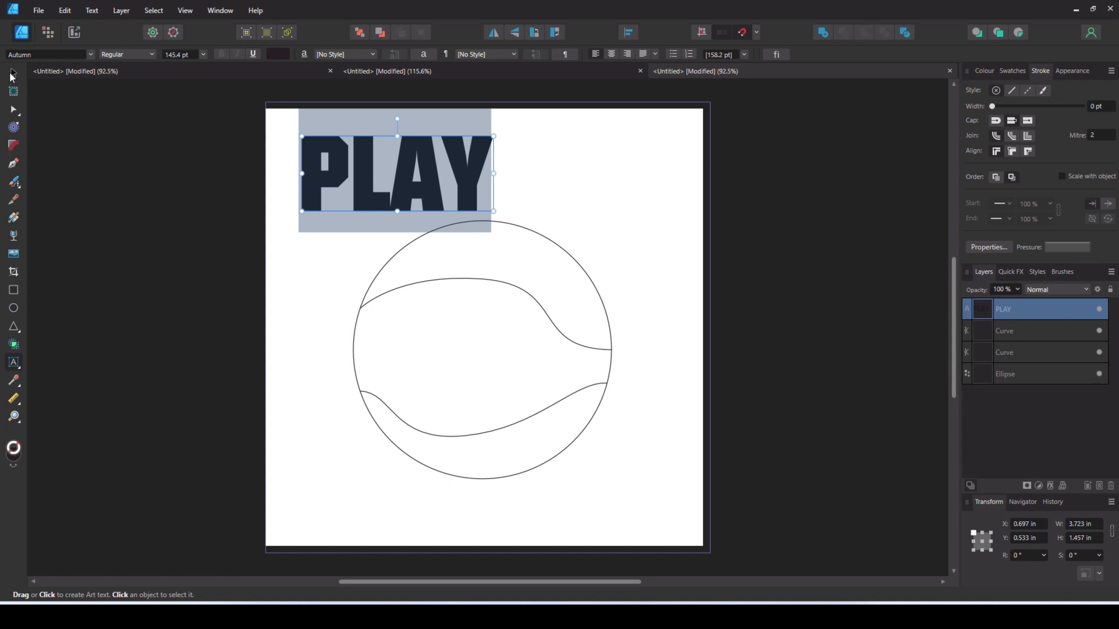
- Move the PLAY text over the circle's upper part and enlarge it to about 4.87 by 2.17 in
left_click(12, 74)
left_click_drag(369, 161, 428, 254)
left_click_drag(553, 266, 603, 269)
left_click_drag(481, 302, 493, 338)
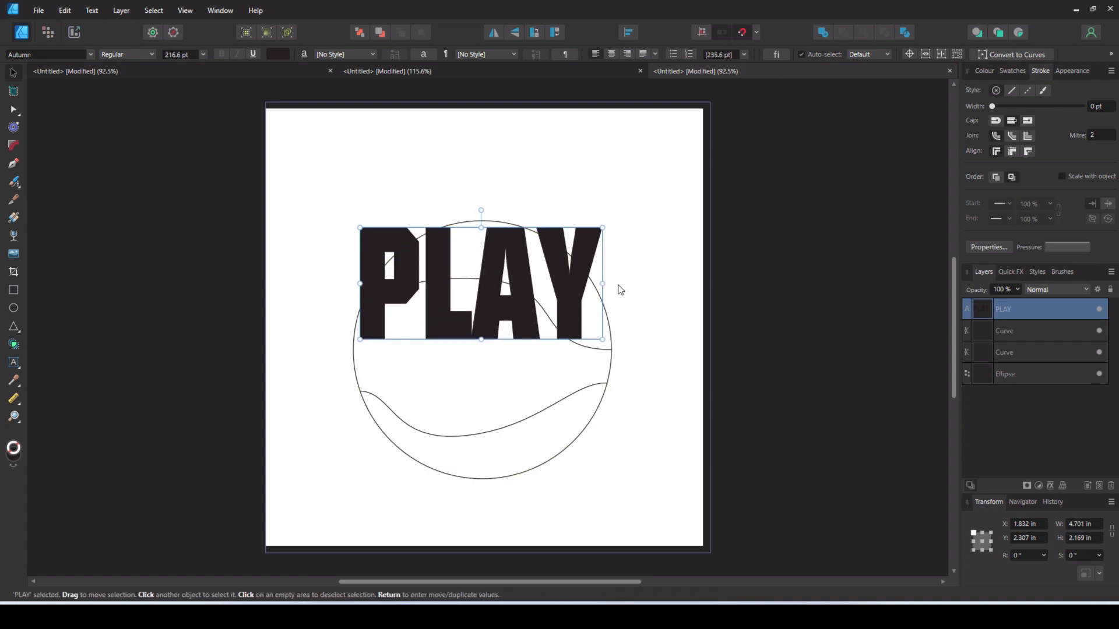
left_click_drag(603, 283, 610, 285)
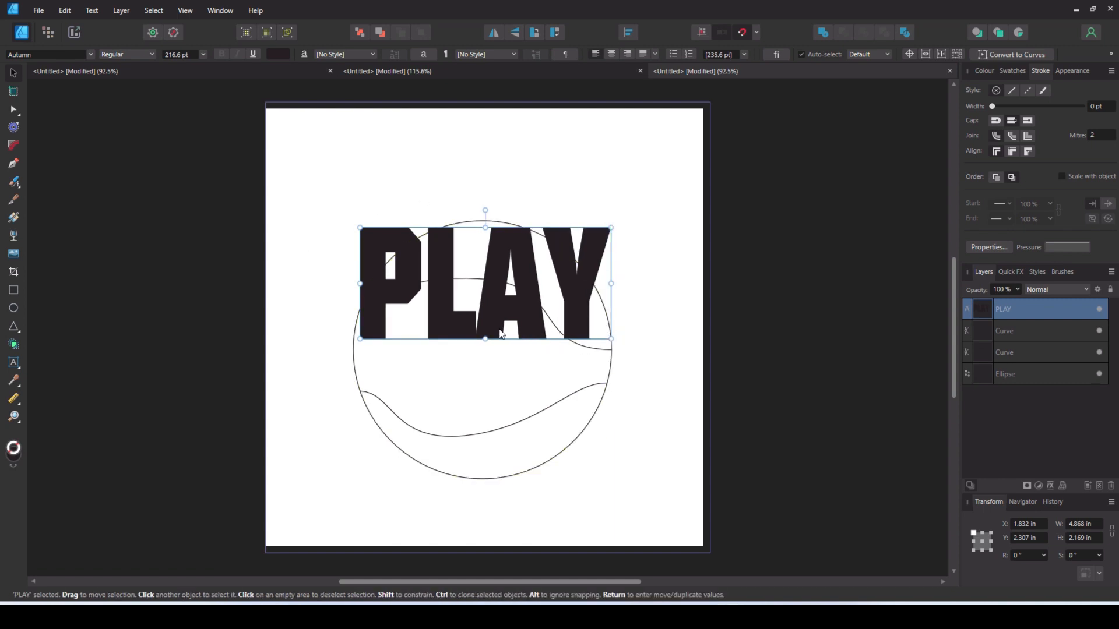
- Apply a Quad warp to PLAY and pull its two left corners onto the circle's outline above the upper curve
left_click(1061, 485)
left_click(1010, 508)
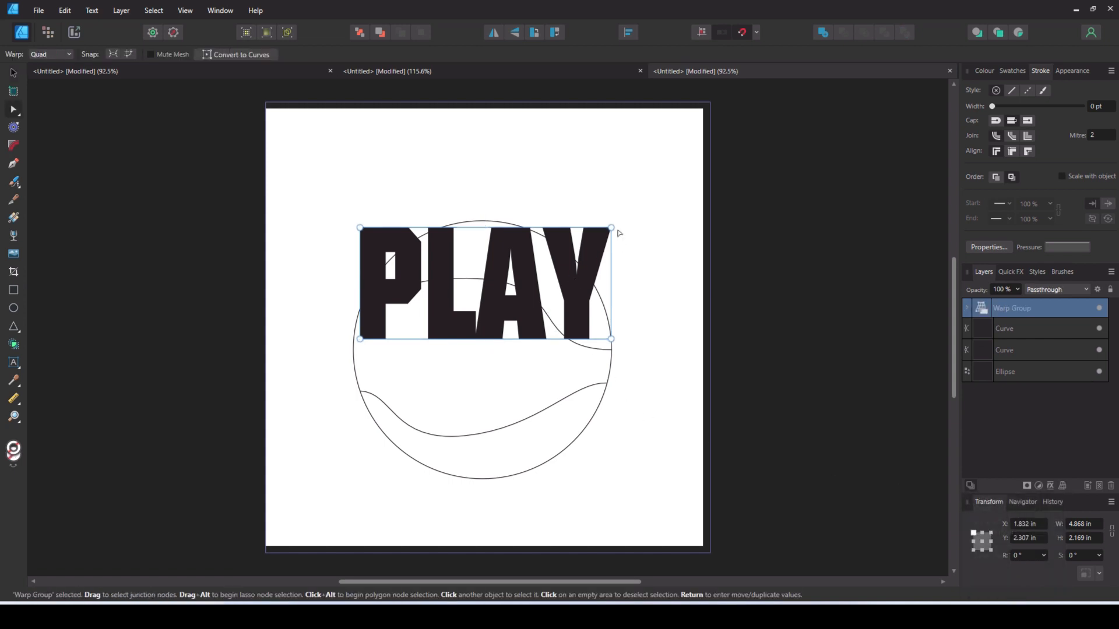
left_click_drag(361, 227, 390, 259)
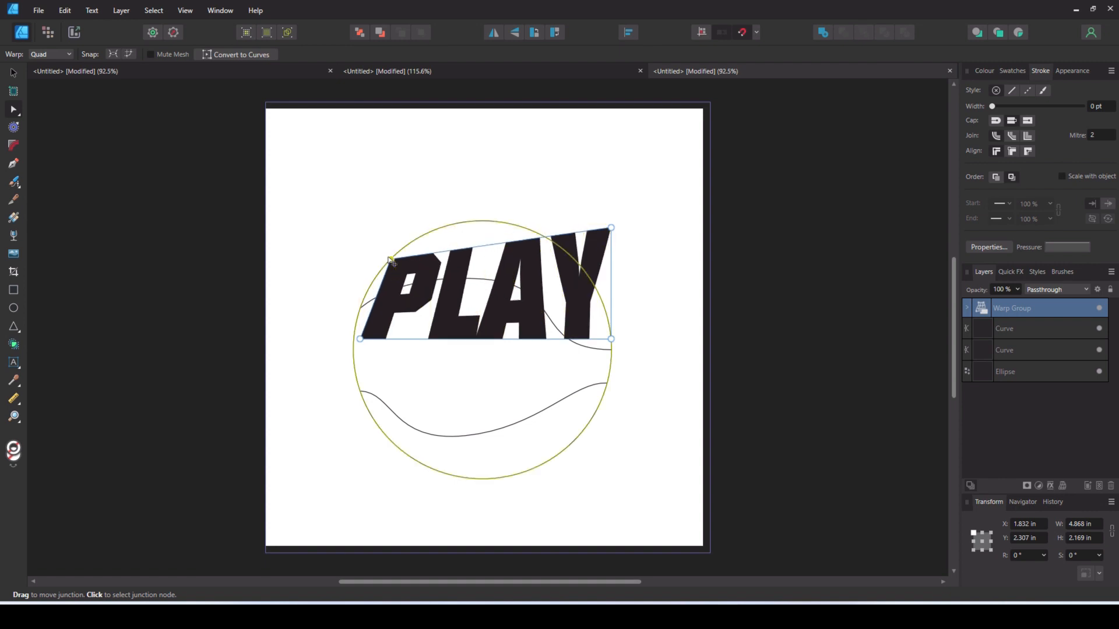
left_click_drag(361, 338, 360, 308)
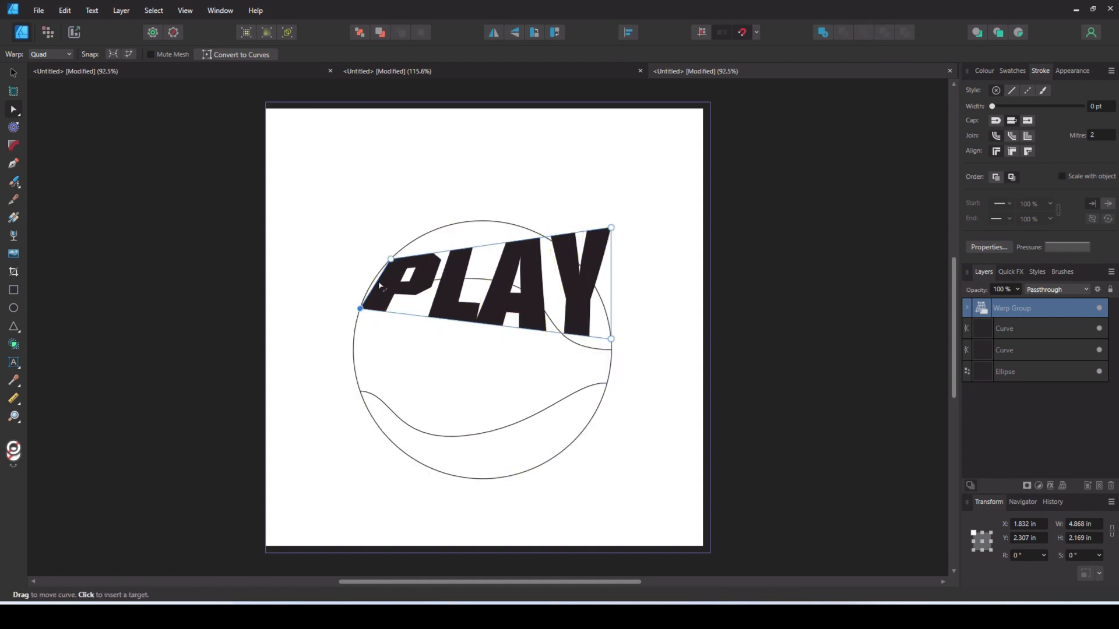
- Bend the top edge of the PLAY warp along the circle and pull its upper-right corner onto the outline
left_click(444, 253)
left_click_drag(444, 253, 448, 232)
left_click_drag(611, 227, 602, 289)
left_click_drag(539, 266, 542, 243)
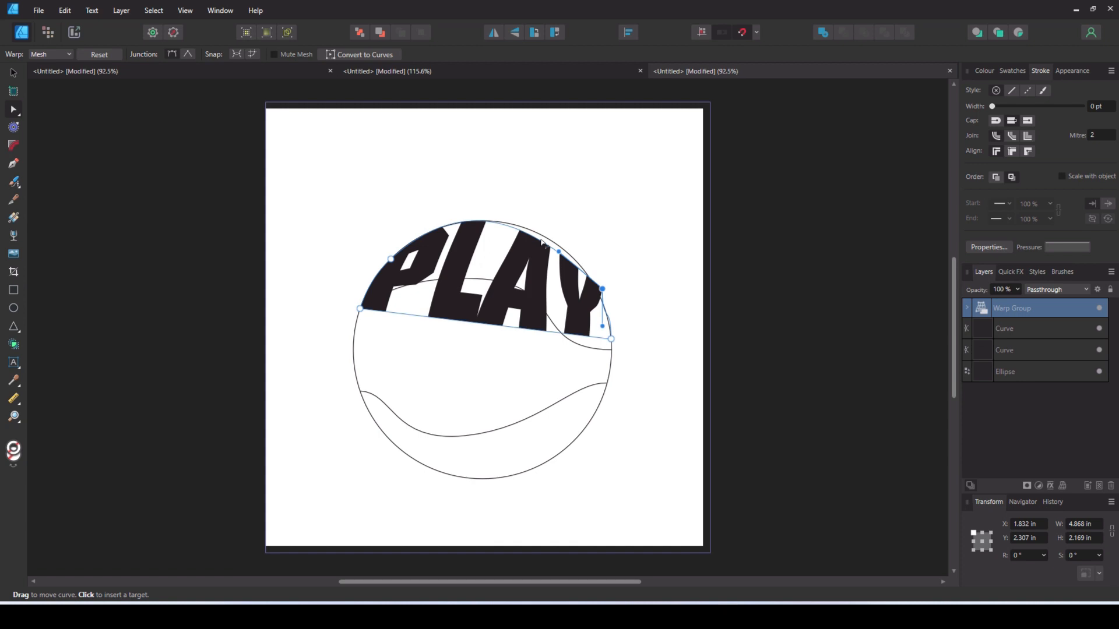
- Shape the bottom edge of the PLAY warp along the wavy upper curve, adding a junction near its right part, and deselect it
left_click_drag(483, 323, 482, 286)
left_click(552, 303)
mouse_move(552, 304)
left_mouse_down()
mouse_move(570, 333)
mouse_move(551, 320)
left_mouse_up()
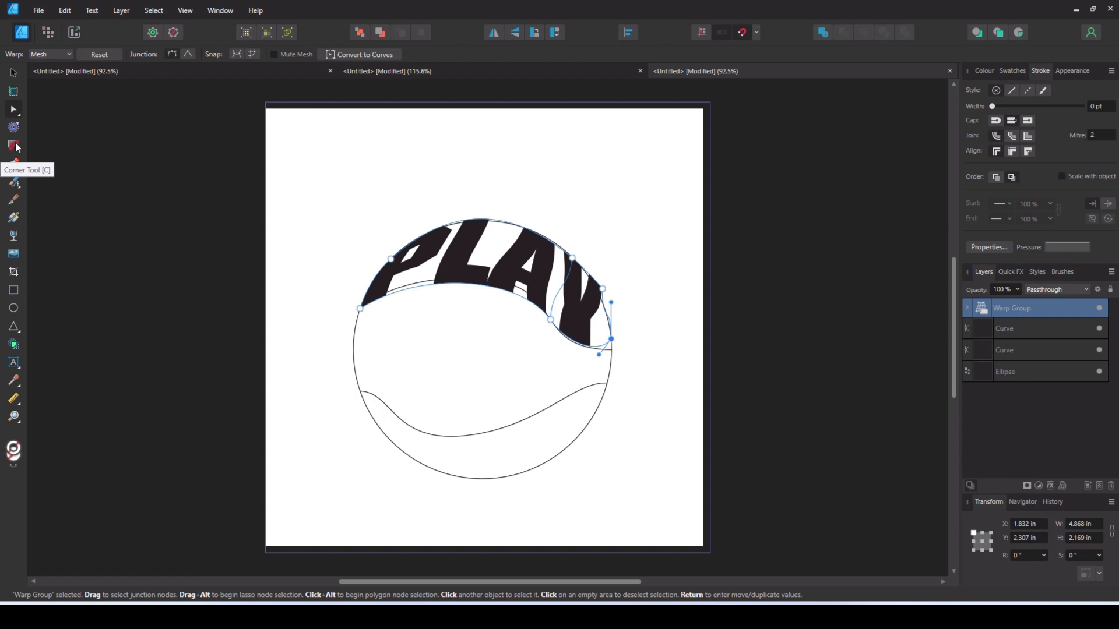
left_click(16, 77)
left_click(170, 193)
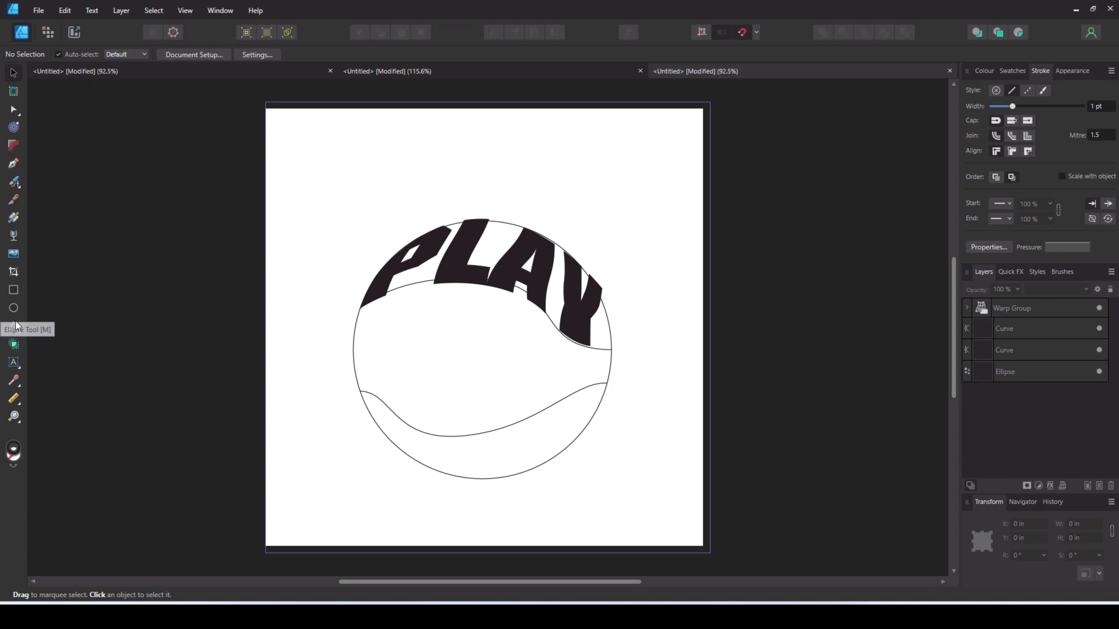
- Add the artistic text MORE above the circle, about 5.06 by 1.70 in
left_click(14, 362)
left_click_drag(296, 142, 312, 226)
type("MORE")
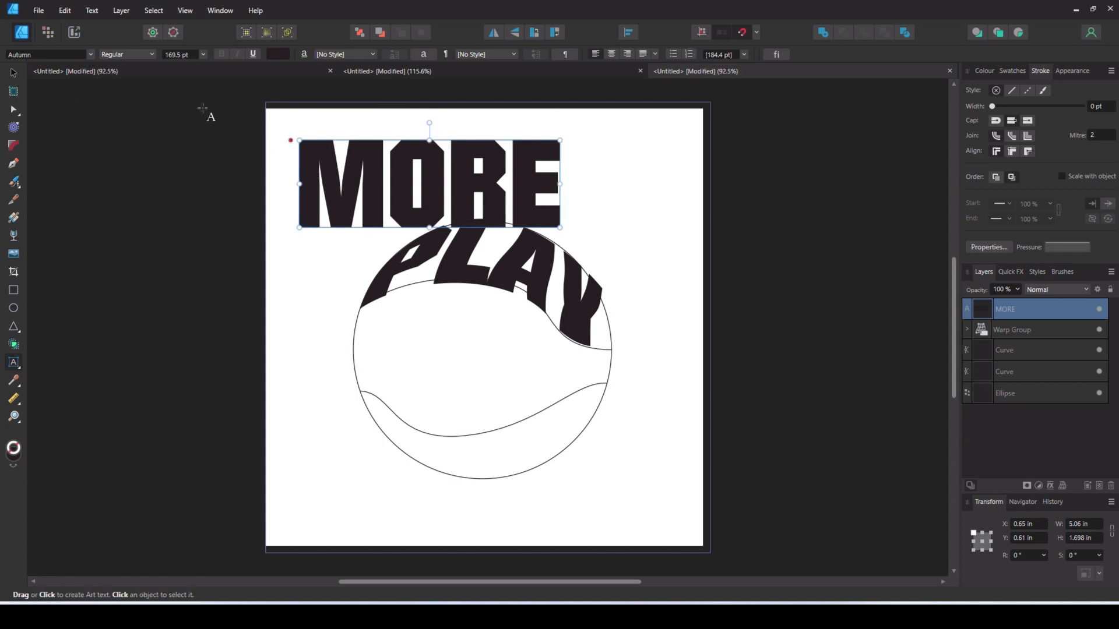
- Place MORE over the circle's middle band, narrow it to about 4.88 in, and apply a Quad warp to it
left_click(13, 72)
left_click_drag(360, 170, 423, 335)
mouse_move(621, 350)
left_mouse_down()
mouse_move(604, 349)
mouse_move(615, 349)
left_mouse_up()
left_click(1062, 486)
left_click(991, 509)
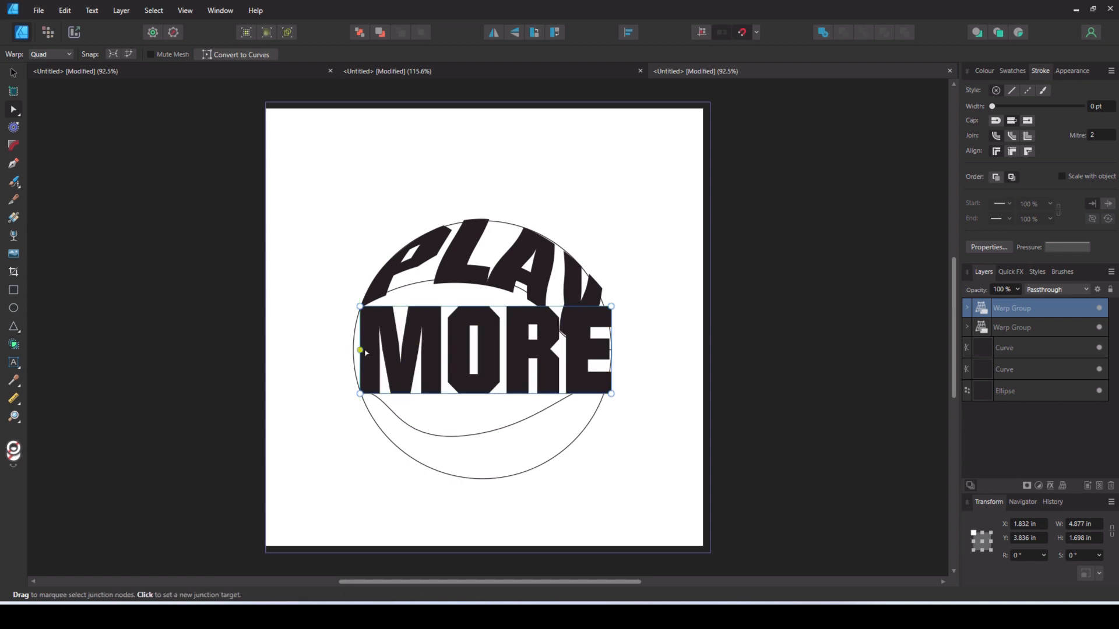
- Bend the left edge of the MORE warp along the circle and its top edge along the upper curve, adding a junction
left_click_drag(361, 353, 354, 353)
left_click_drag(444, 306, 446, 282)
left_click_drag(612, 307, 611, 350)
left_click_drag(529, 329, 516, 321)
double_click(515, 315)
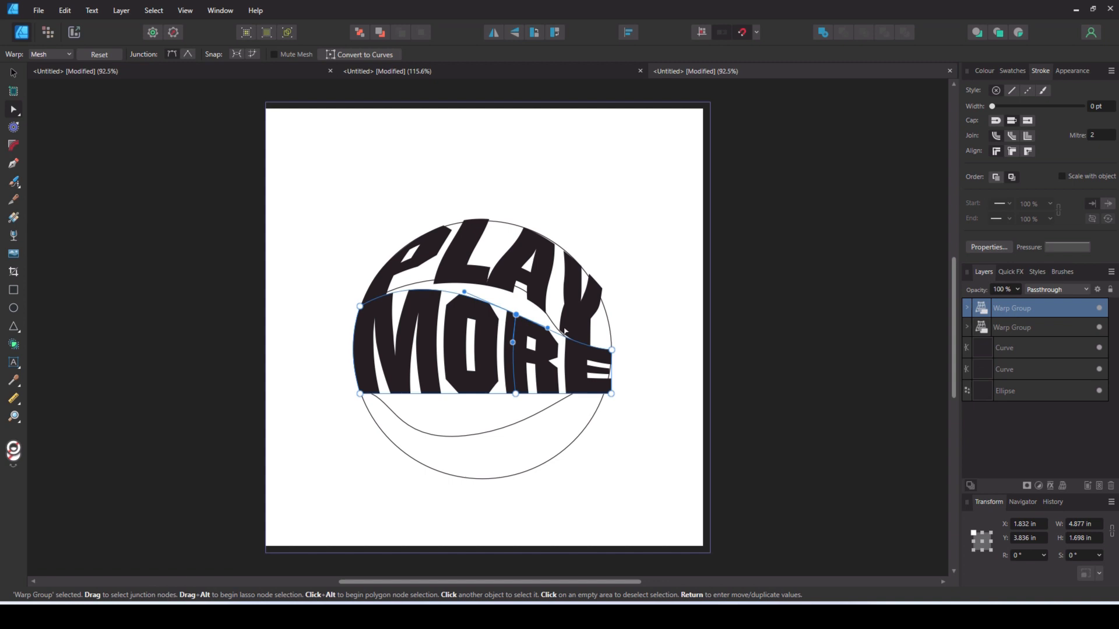
left_click_drag(548, 329, 522, 302)
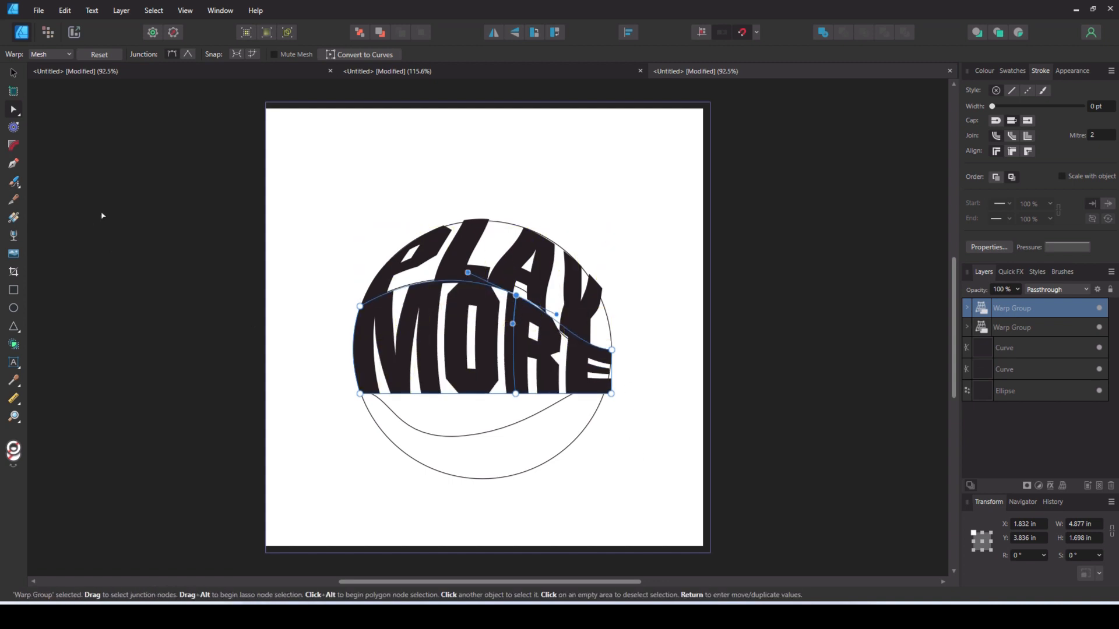
- Fit the bottom edge of the MORE warp to the lower curve, adding a junction near the letter M
left_click_drag(611, 394, 607, 384)
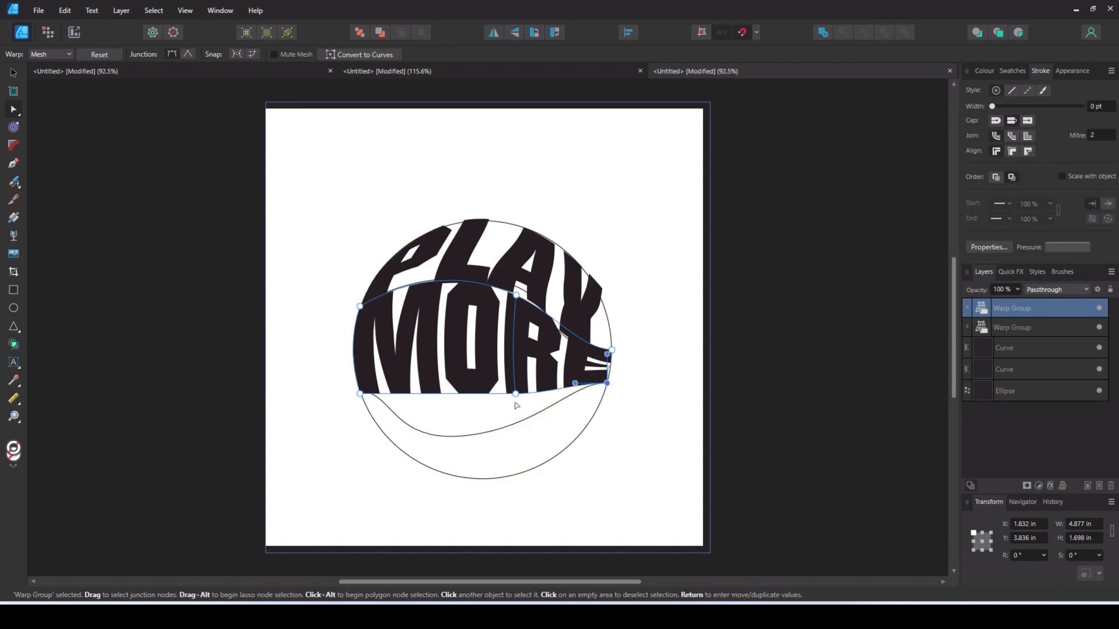
left_click_drag(495, 401, 437, 454)
left_click(405, 408)
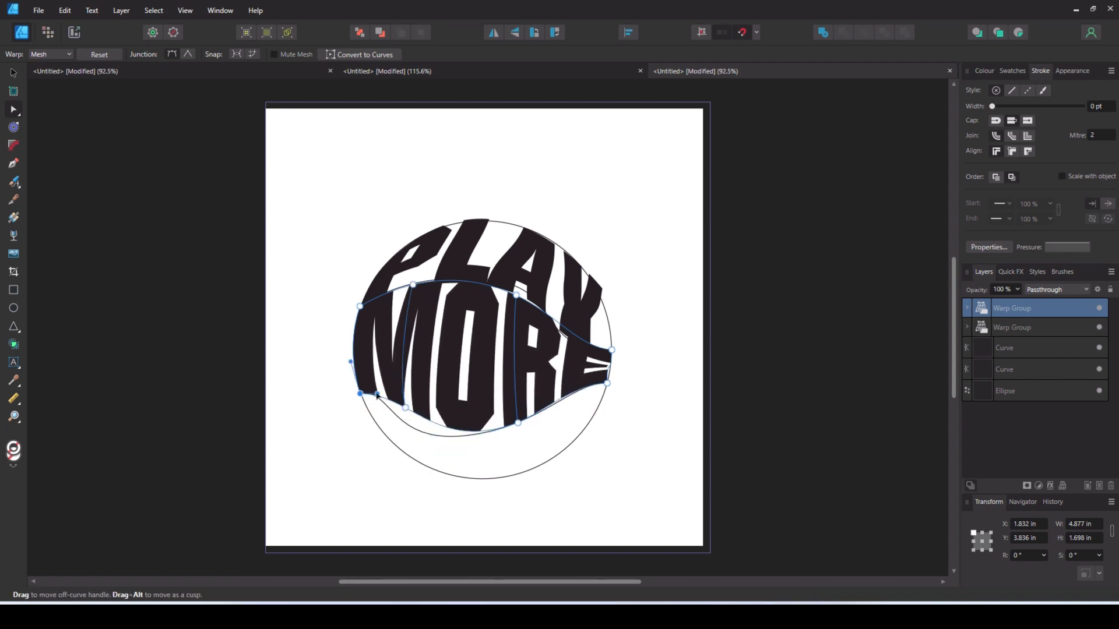
left_click_drag(405, 408, 404, 422)
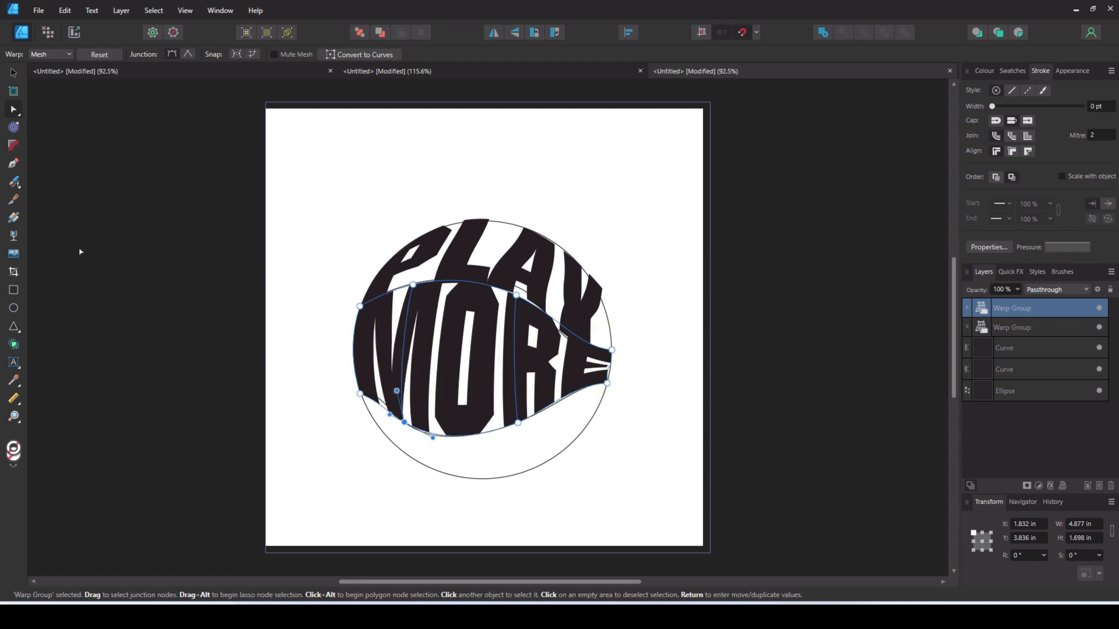
- Add the artistic text BALL above the circle, about 2.99 by 1.23 in
left_click(15, 364)
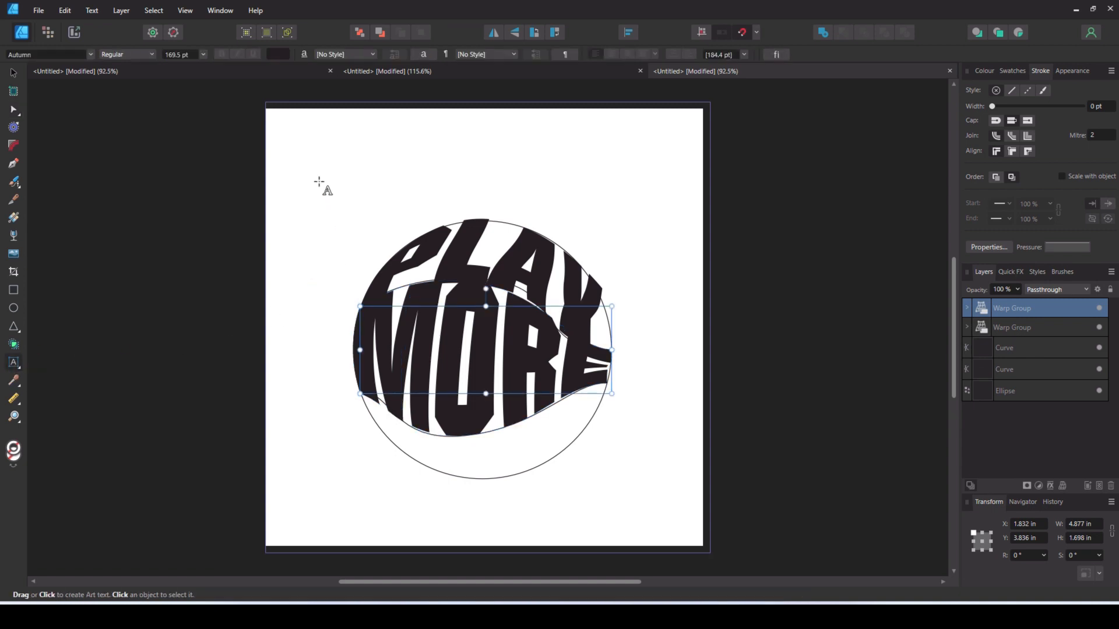
left_click_drag(319, 146, 334, 205)
type("B")
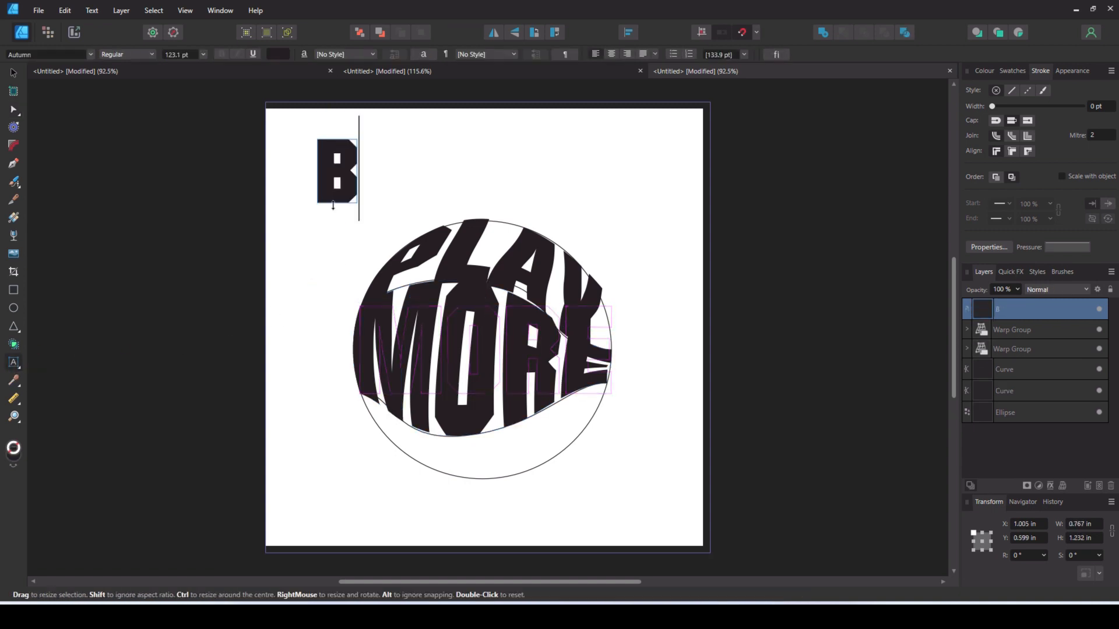
type("ALL")
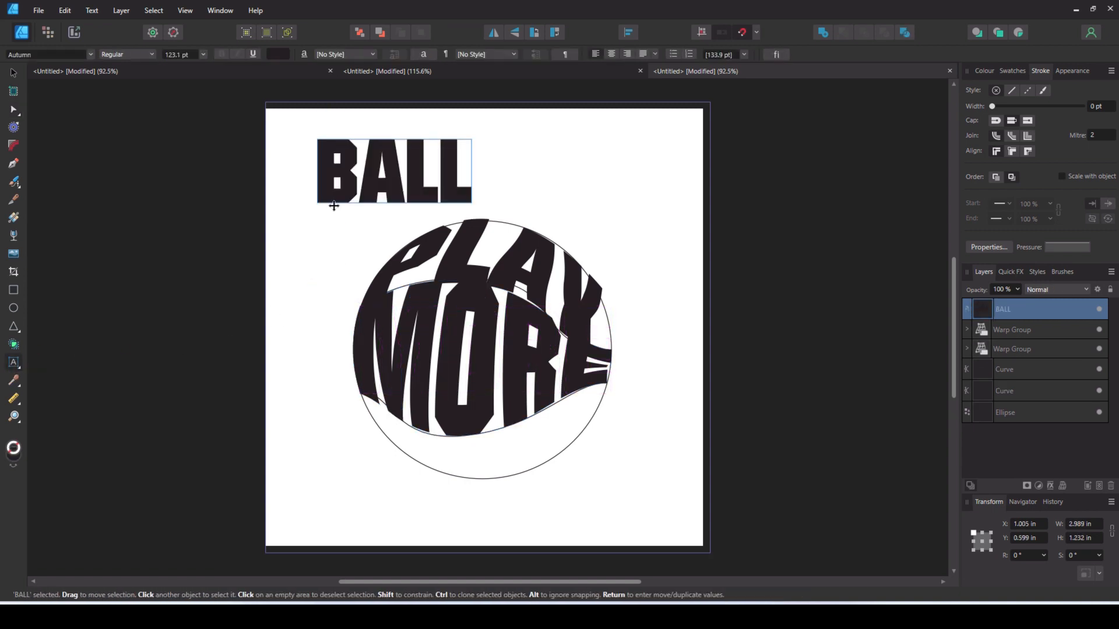
type("v")
- Move BALL over the circle's lower part, stretch it to about 4.67 by 1.39 in, and apply a Quad warp
left_click_drag(348, 168, 398, 424)
left_click_drag(520, 436, 607, 436)
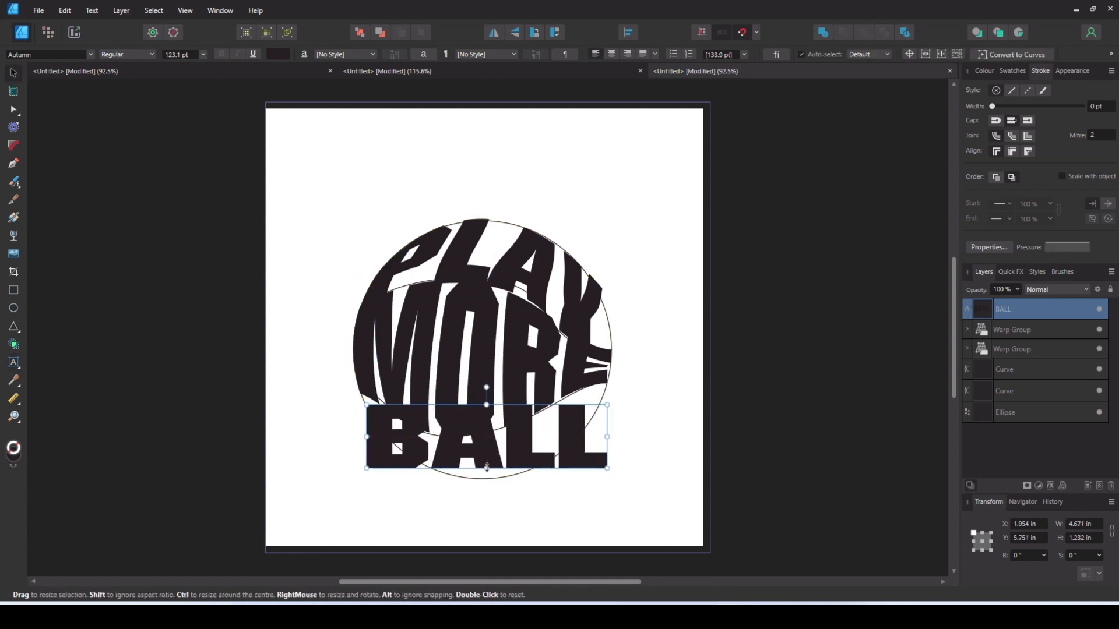
left_click_drag(487, 468, 488, 473)
left_click(1062, 486)
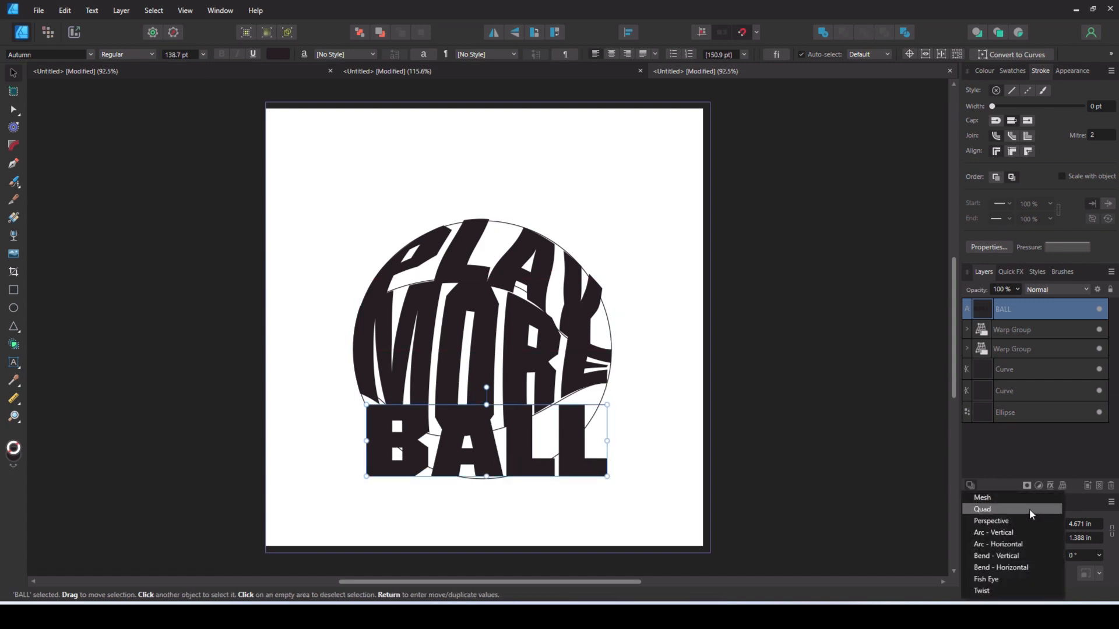
left_click(1032, 510)
- Pull the right corners of the BALL warp onto the circle and bend its top edge along the lower curve
left_click_drag(607, 405, 606, 383)
left_click_drag(607, 476, 584, 440)
left_click_drag(515, 391, 511, 422)
left_click_drag(574, 402, 571, 401)
left_click_drag(452, 422, 448, 435)
- Bend the bottom edge of the BALL warp along the circle and move both its lower corners onto the outline
left_click_drag(514, 456, 520, 494)
left_click_drag(584, 442, 579, 437)
left_click_drag(367, 476, 414, 460)
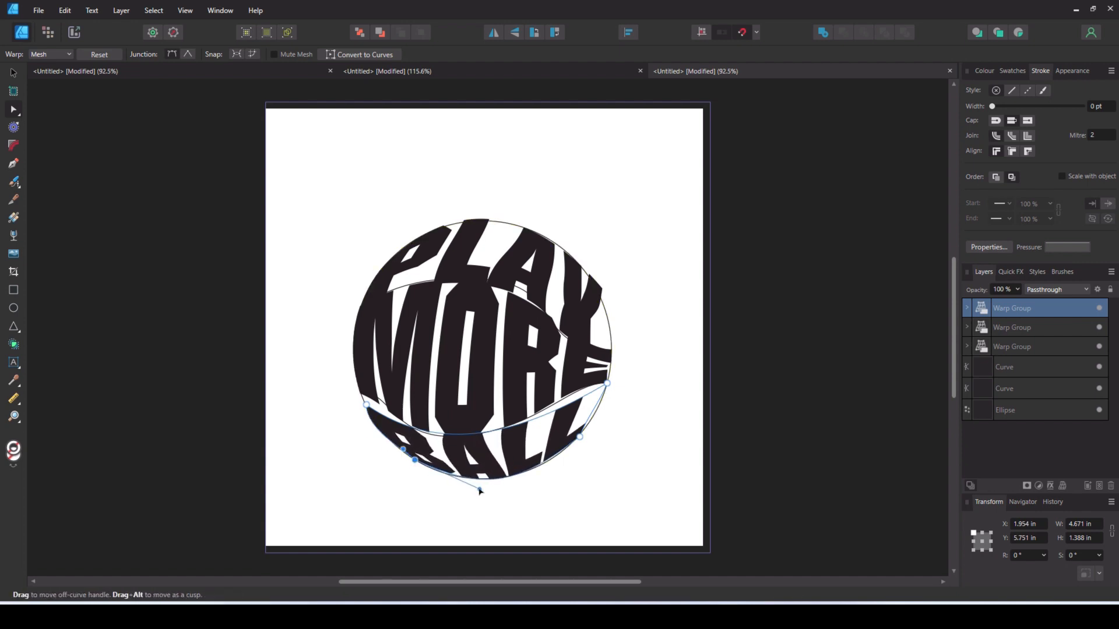
- Refine the top edge and upper-left corner of the BALL warp, and deselect it
left_click(608, 384)
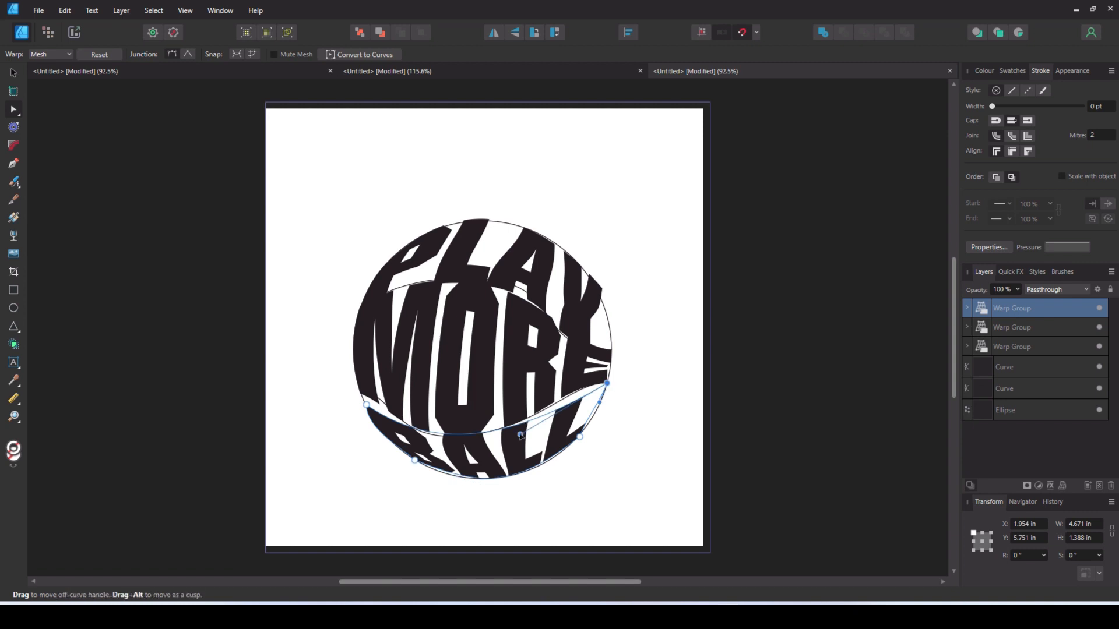
left_click_drag(521, 435, 524, 433)
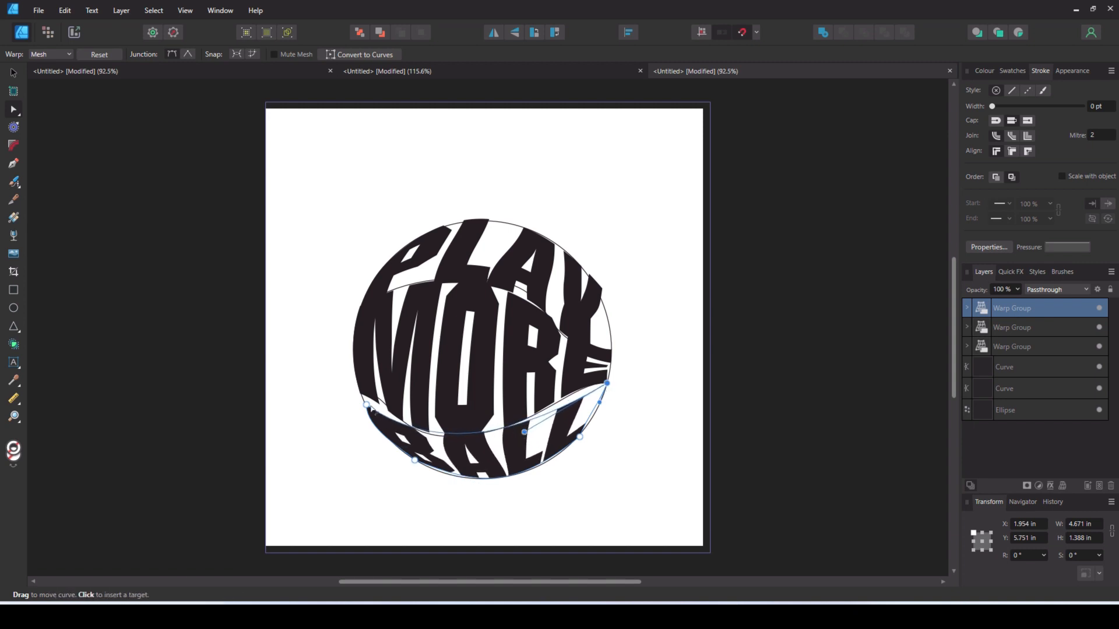
left_click_drag(371, 410, 371, 405)
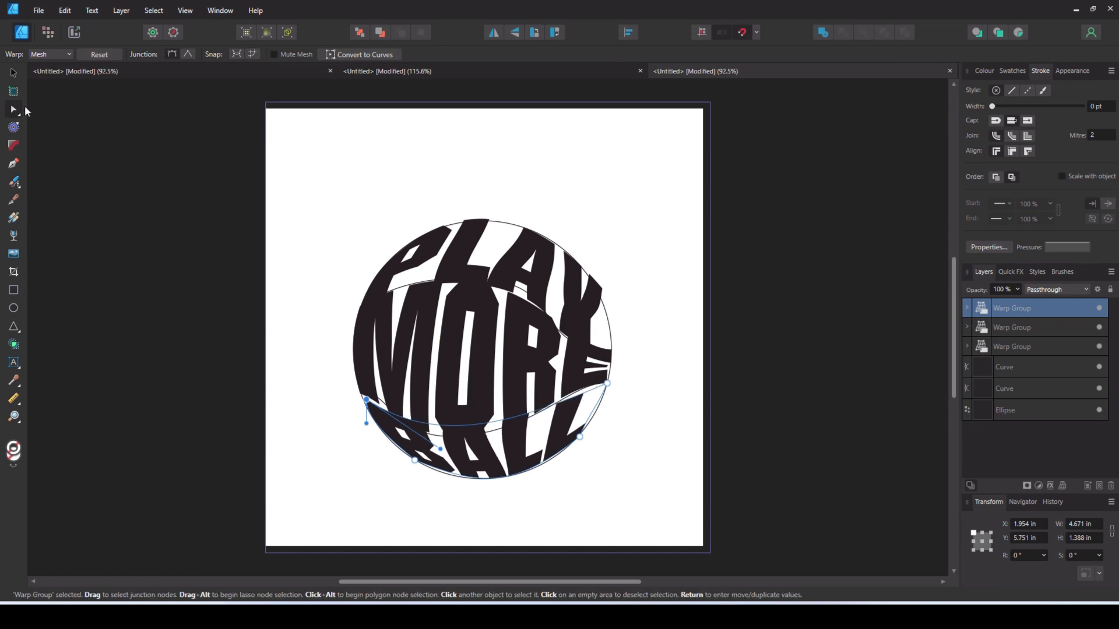
left_click(14, 71)
left_click(310, 165)
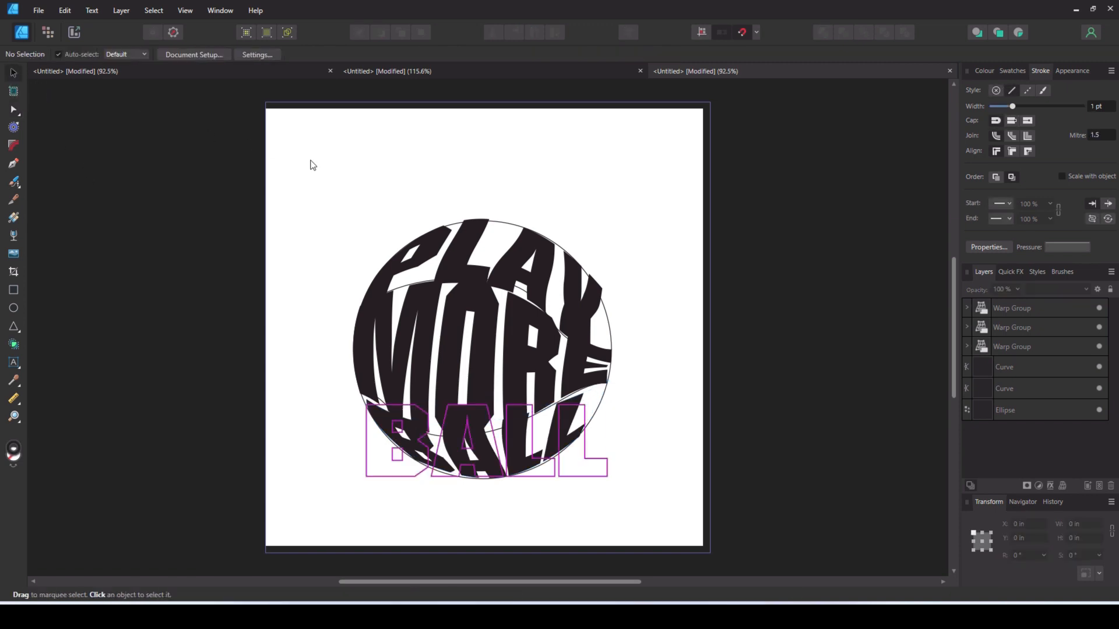
- Hide the two guide curves and the circle
left_click(1020, 372)
left_click(1048, 410, "shift")
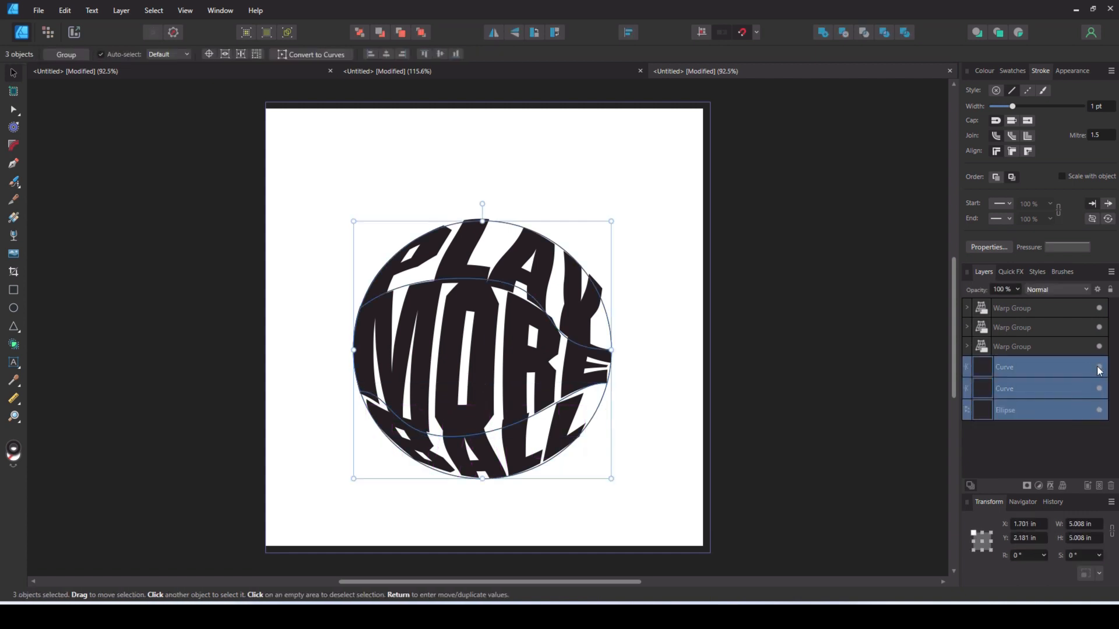
left_click(1099, 367)
- Fill the warped PLAY text with the brown colour 783300
left_click(984, 71)
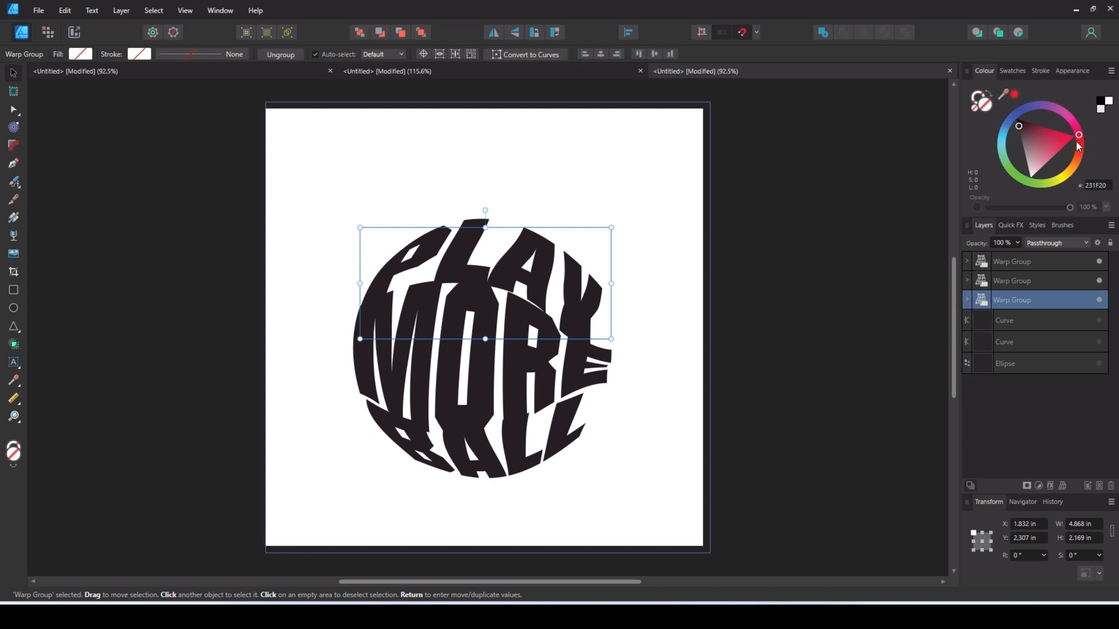
left_click_drag(1079, 146, 1077, 161)
left_click_drag(1035, 118, 1055, 136)
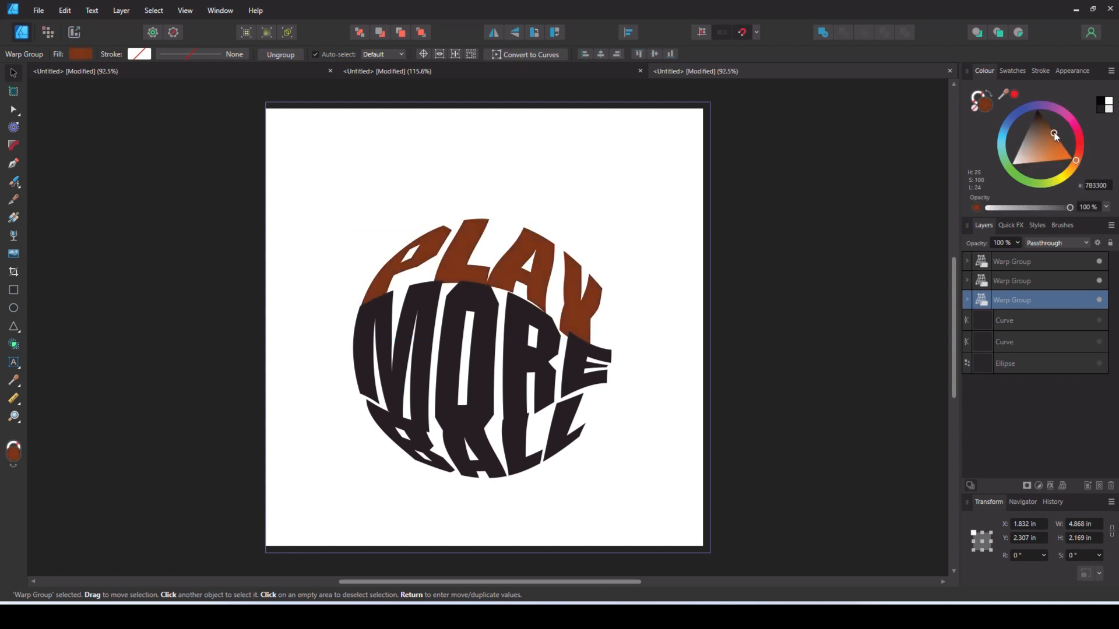
- Fill the warped BALL text with the same brown as PLAY and deselect it
left_click(512, 446)
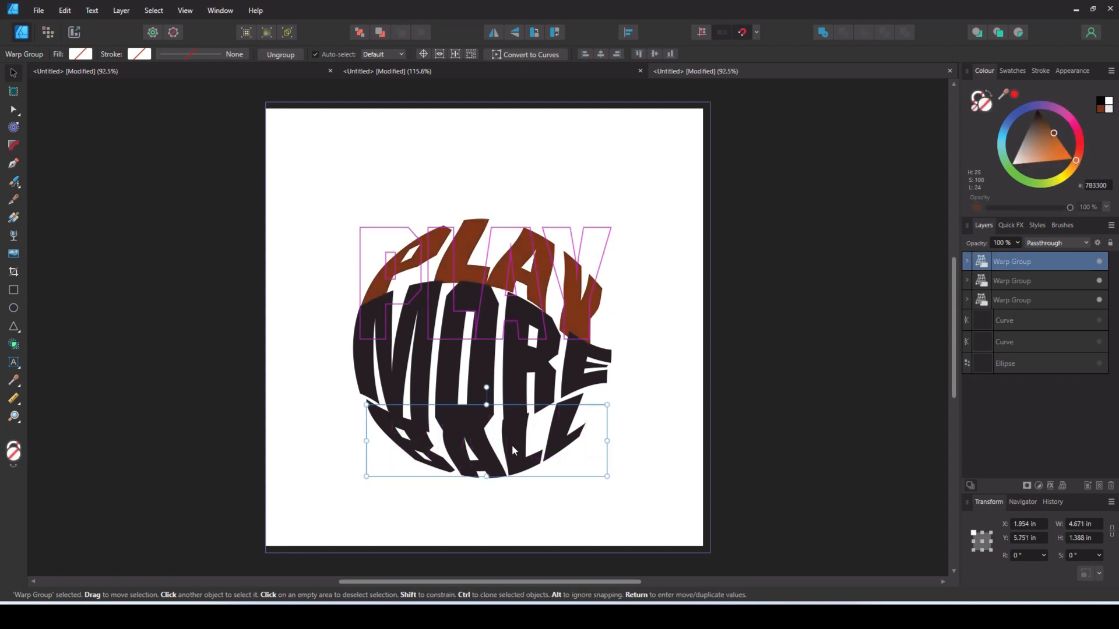
left_click(1102, 112)
left_click(654, 234)
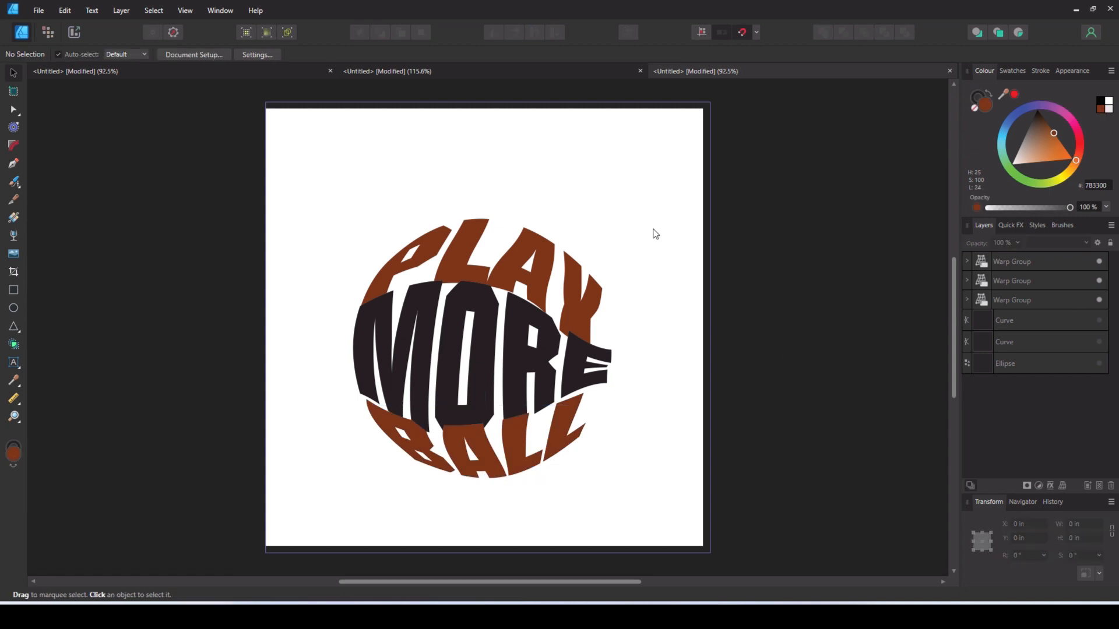
- Shift PLAY slightly up and BALL slightly down to leave gaps around MORE, and deselect
left_click(534, 283)
left_click_drag(534, 283, 534, 282)
left_click(462, 456)
left_click_drag(485, 452, 483, 453)
left_click_drag(484, 452, 484, 453)
left_click(367, 194)
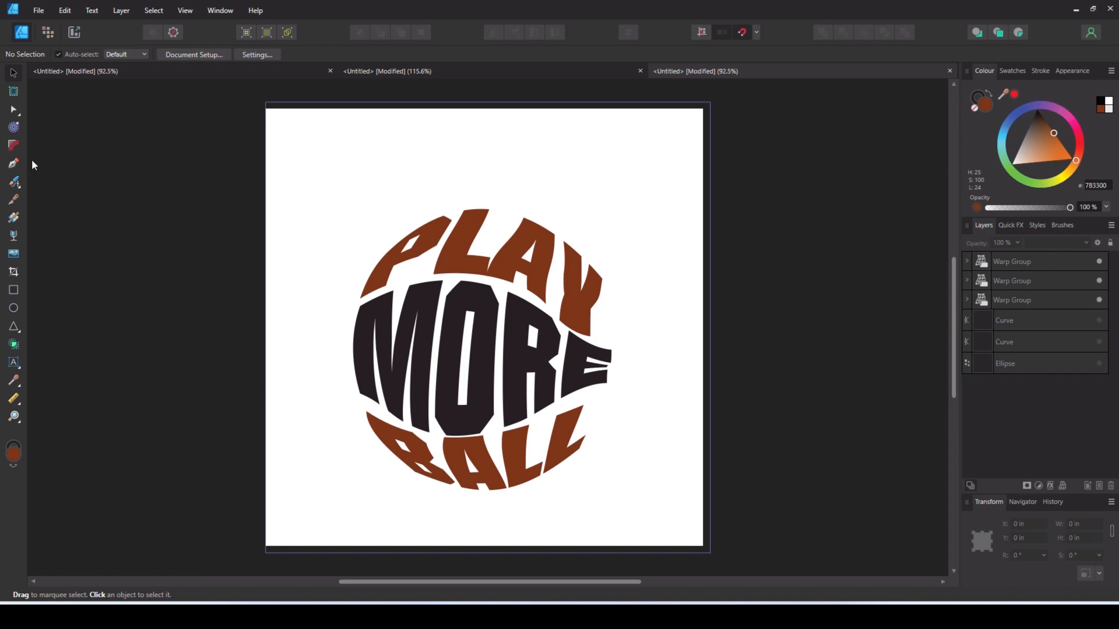
- Draw an 8.625 × 8.75 in rectangle covering the page, fill it with light tan, and place it behind all other layers
left_click(14, 290)
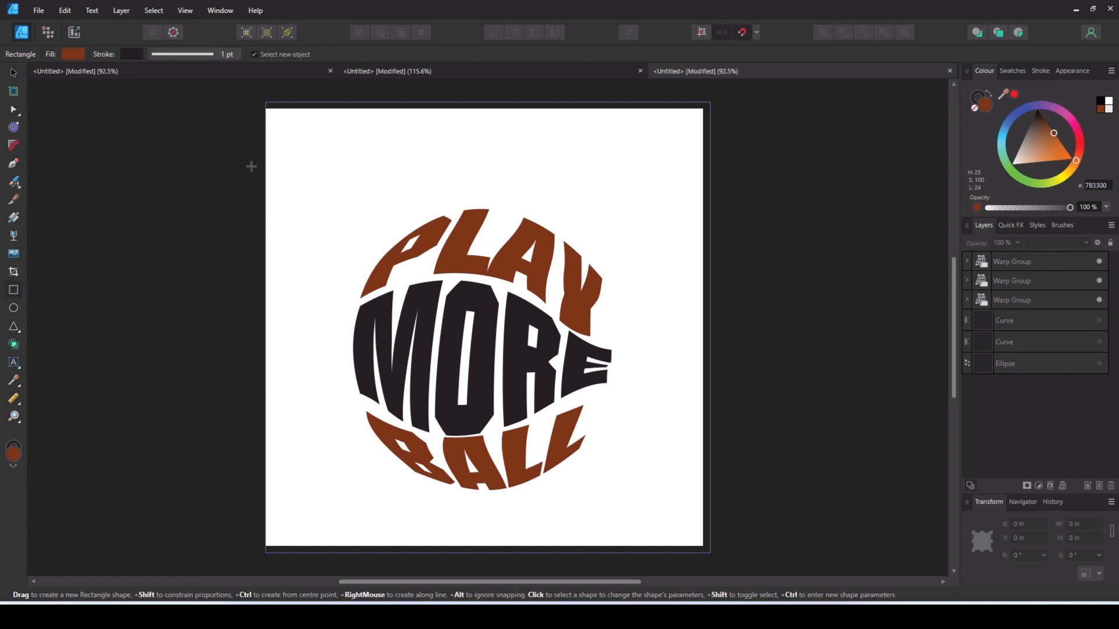
left_click_drag(261, 101, 709, 552)
left_click_drag(1037, 144, 1029, 147)
left_click_drag(984, 262, 966, 393)
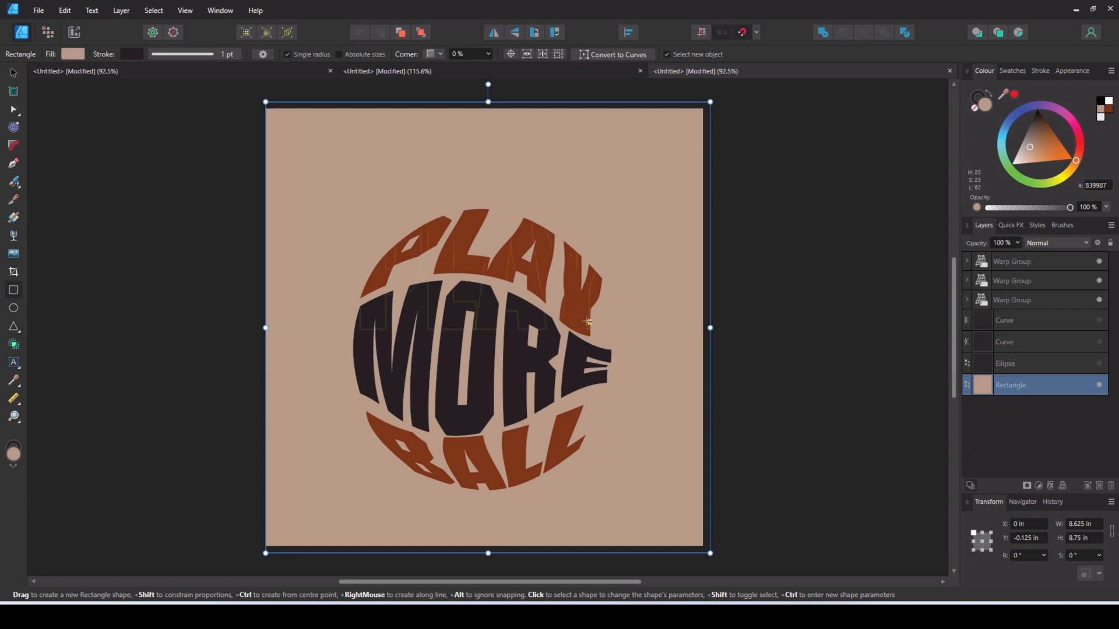
- Examine the circle and dividing curve by showing them with PLAY and MORE temporarily hidden, and restore the text-only view
left_click(1099, 363)
left_click(1099, 342)
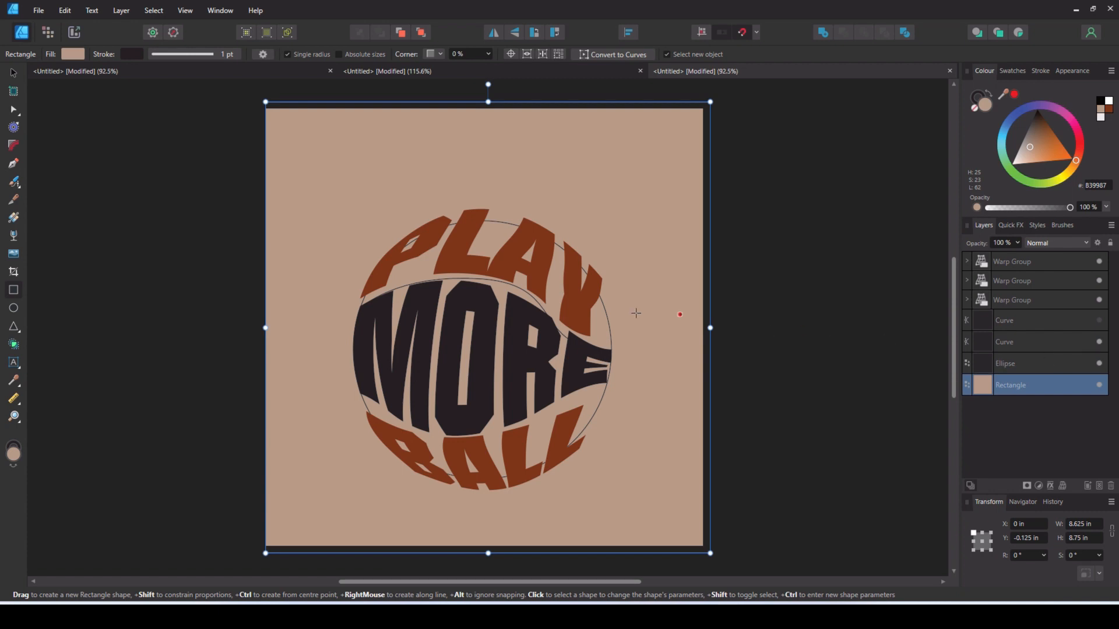
left_click(1099, 299)
left_click(1099, 280)
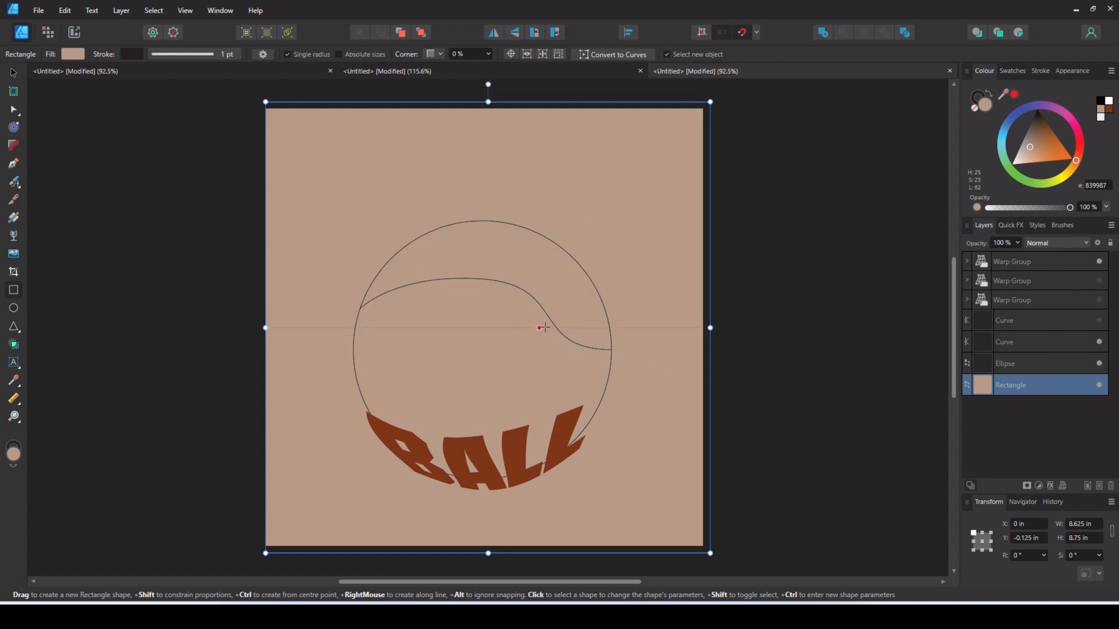
left_click(1098, 299)
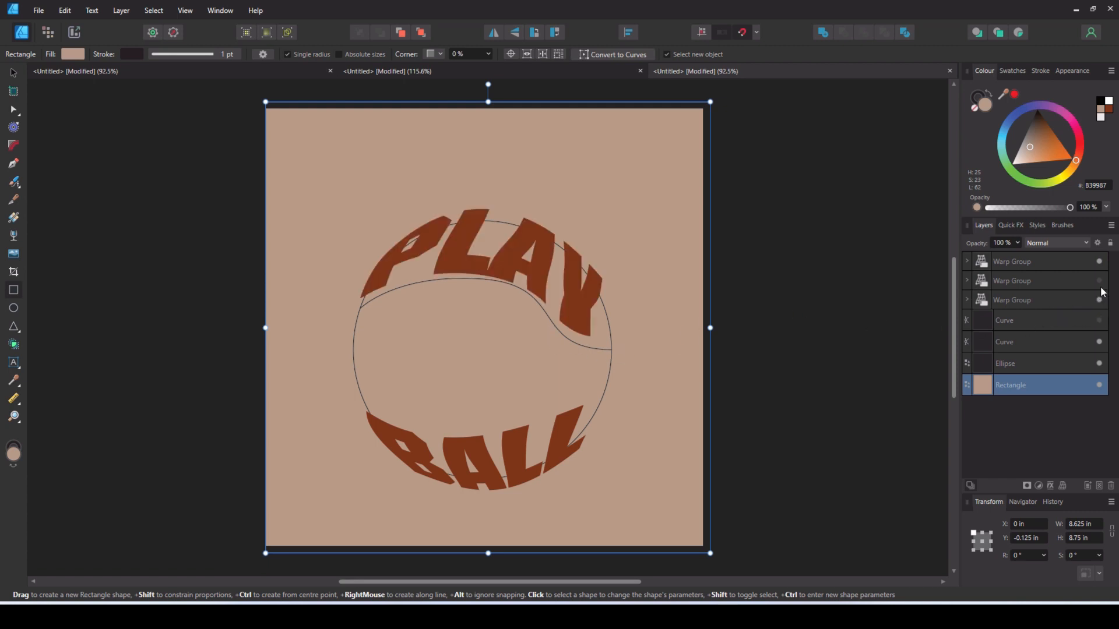
left_click(1099, 280)
left_click(1099, 320)
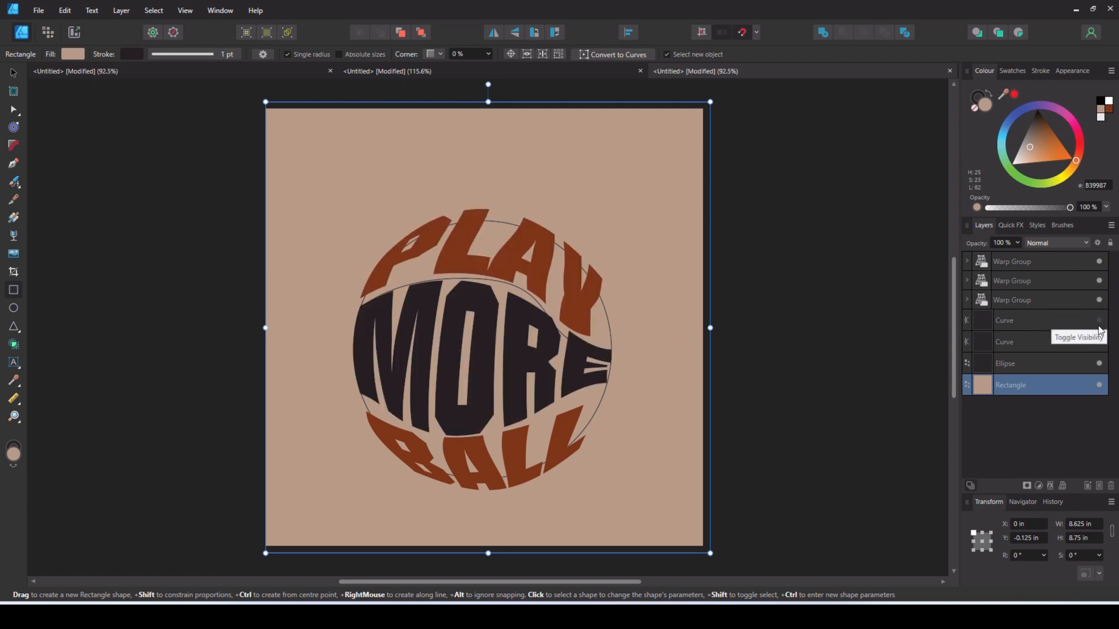
left_click(1099, 342)
left_click(1099, 363)
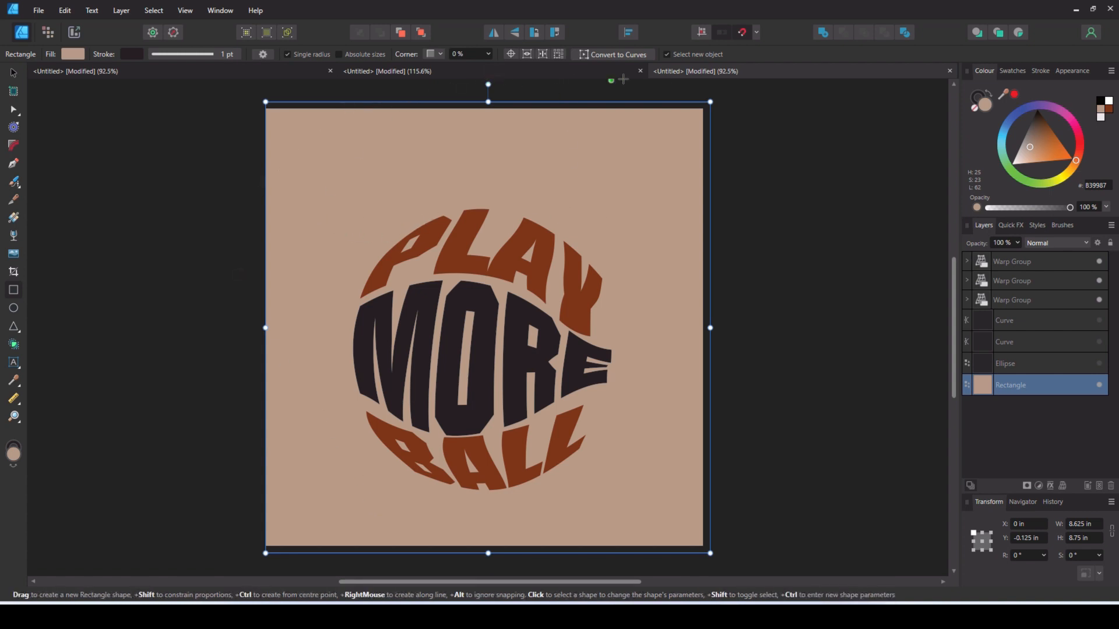
- Switch to the HOME IS WHERE THE HEART IS document and show its heart outline
left_click(563, 73)
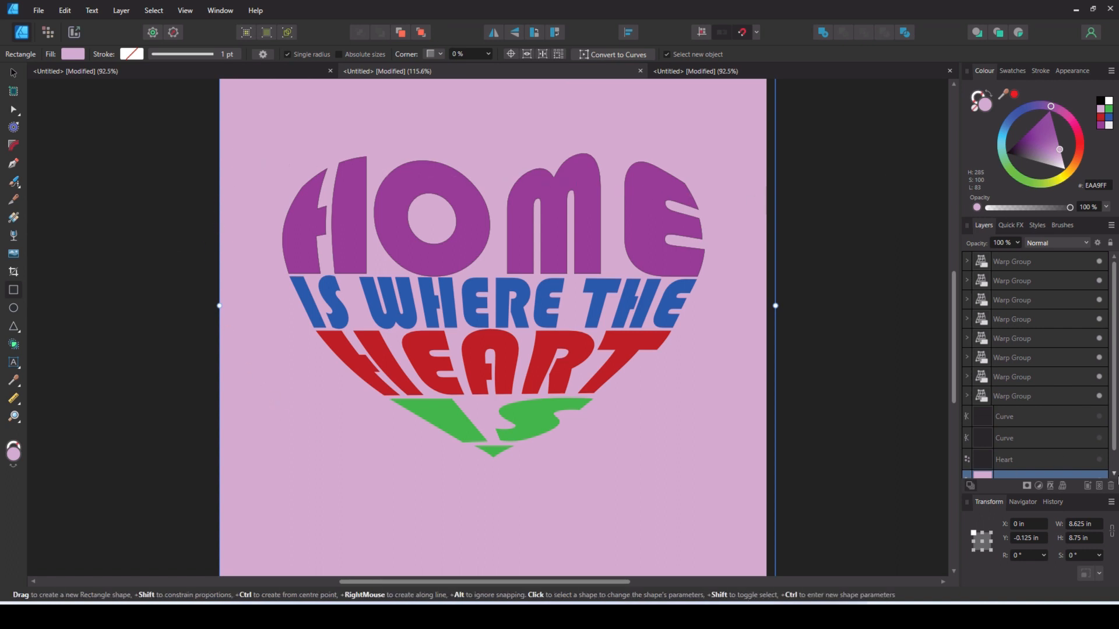
scroll(1072, 429, "down", 1)
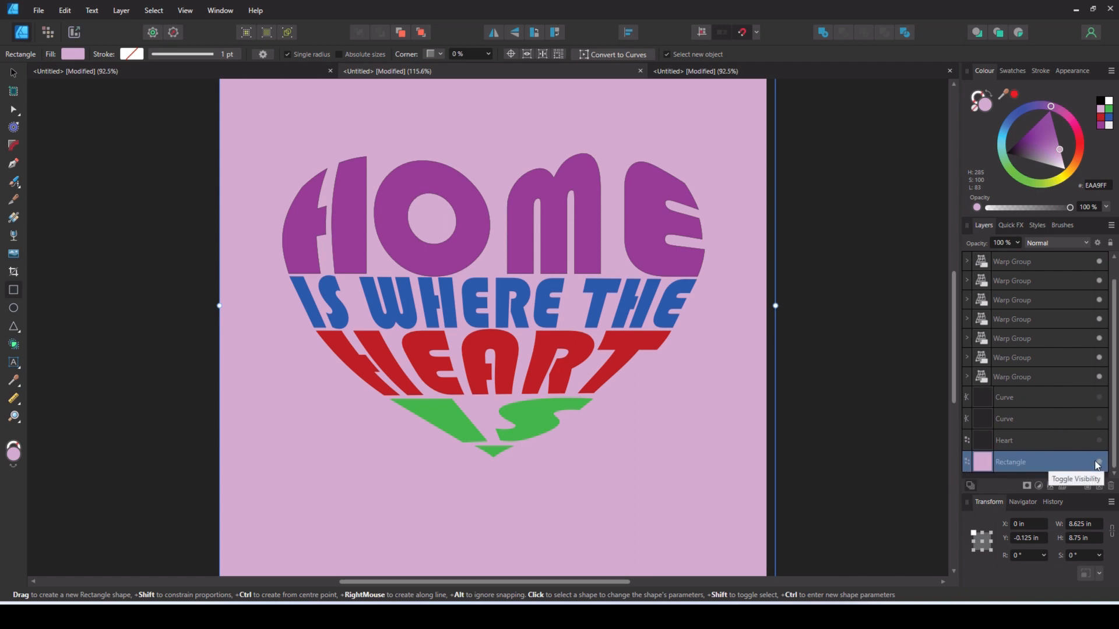
left_click(1099, 441)
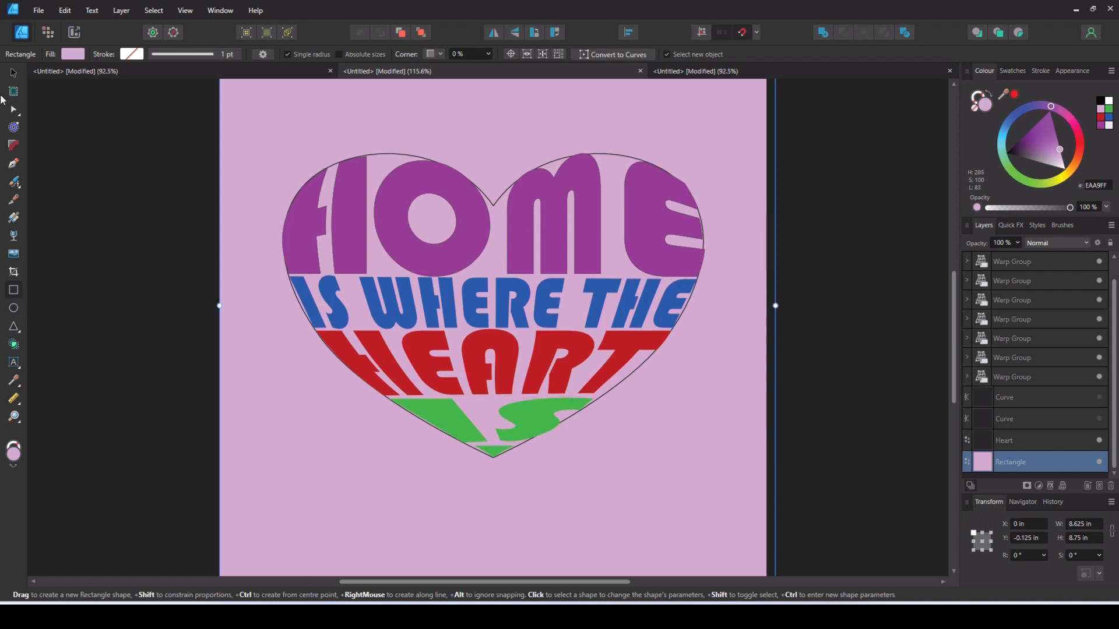
- Select the HOME letters, the IS WHERE THE line, HEART and IS one by one to examine how the heart is divided into warp groups
left_click(13, 73)
left_click(346, 235)
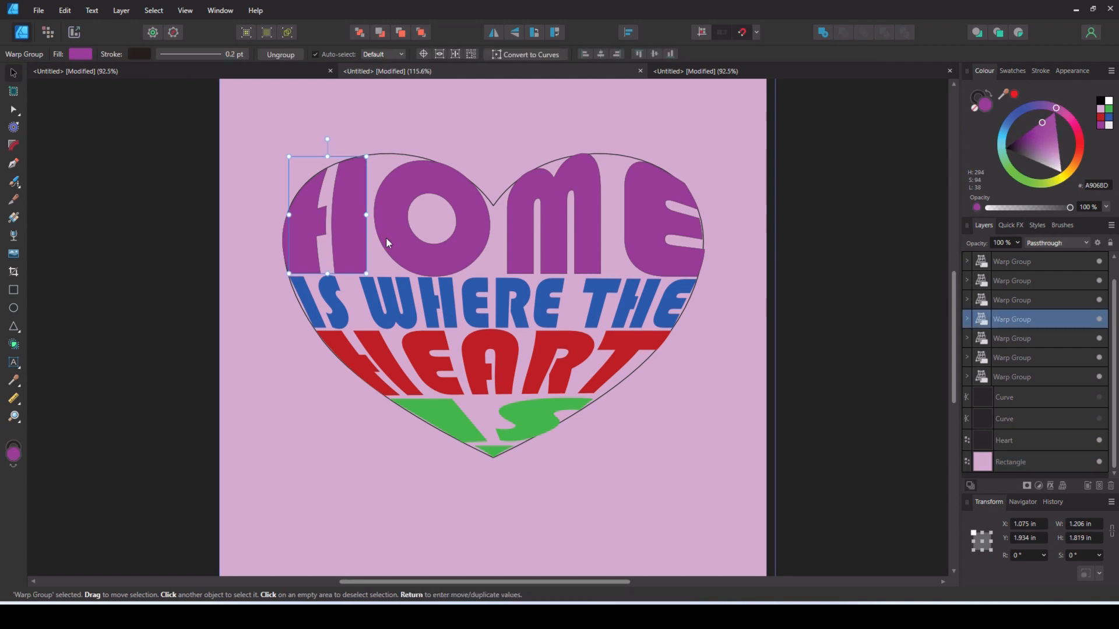
left_click(393, 236)
left_click(520, 253)
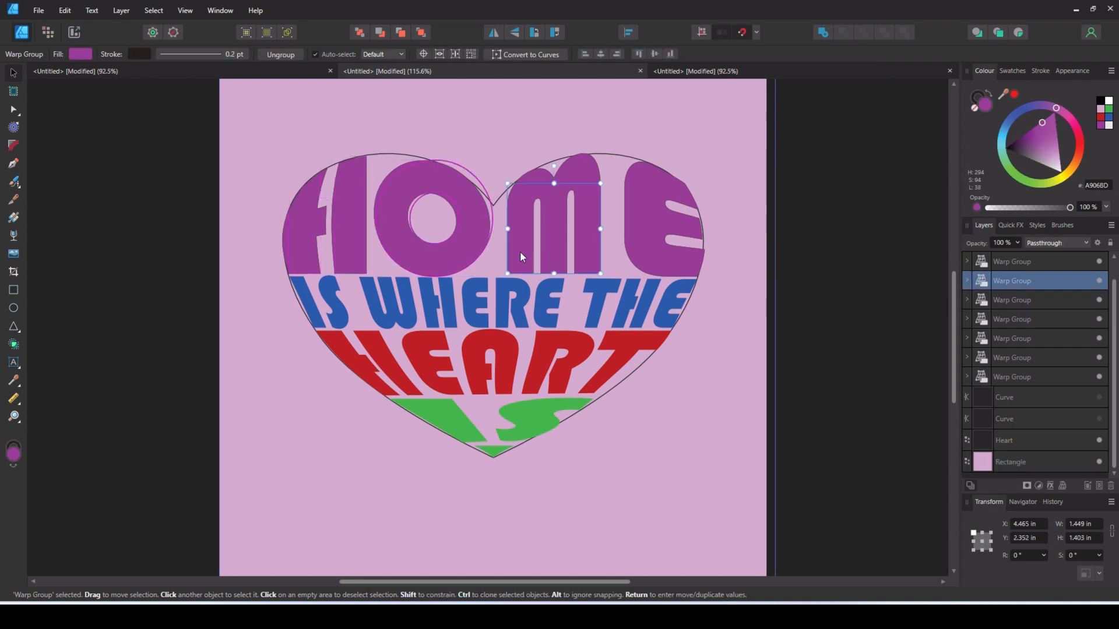
left_click(654, 240)
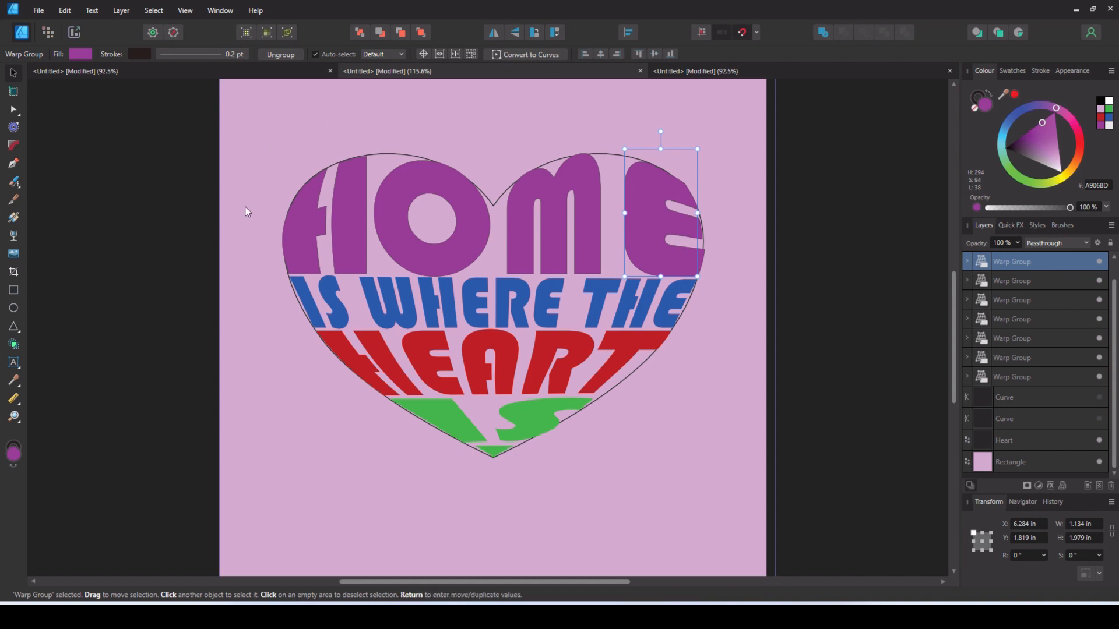
left_click(467, 306)
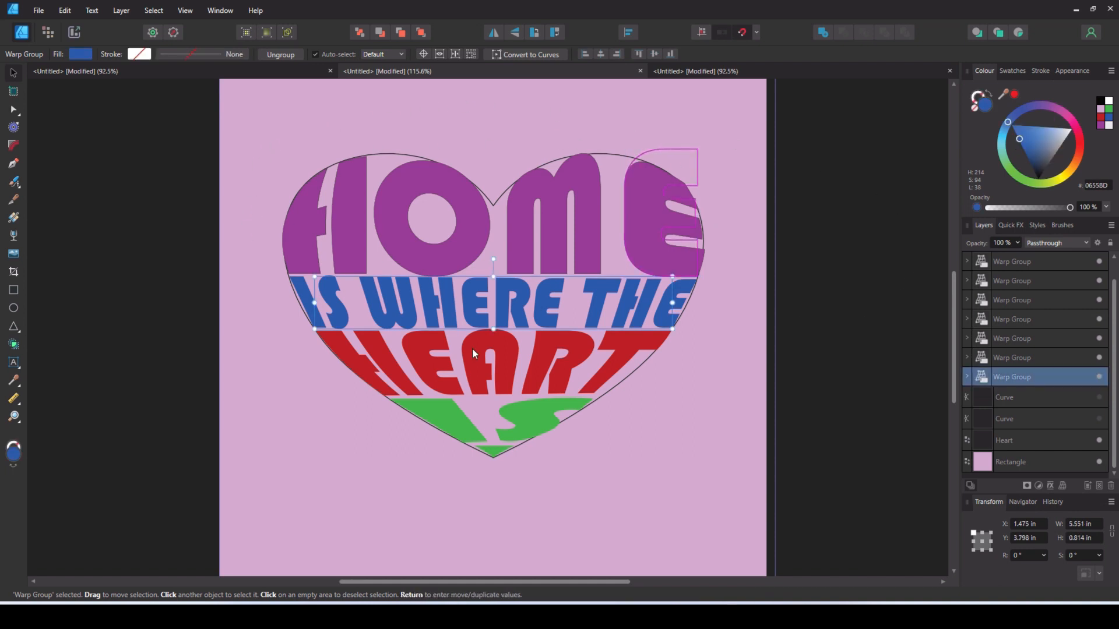
left_click(472, 350)
left_click(465, 427)
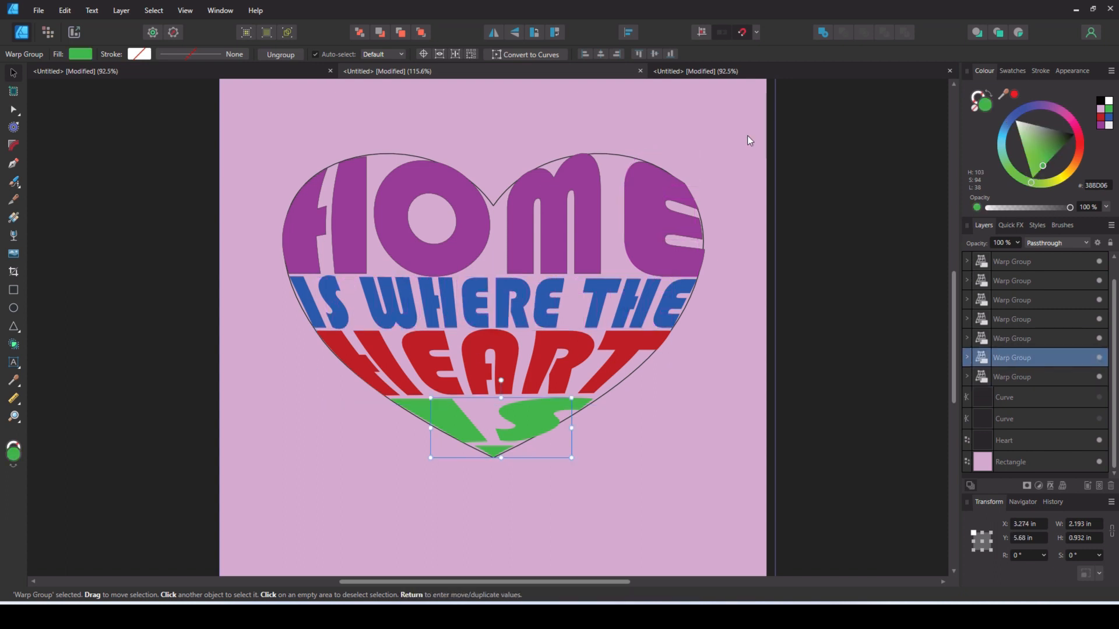